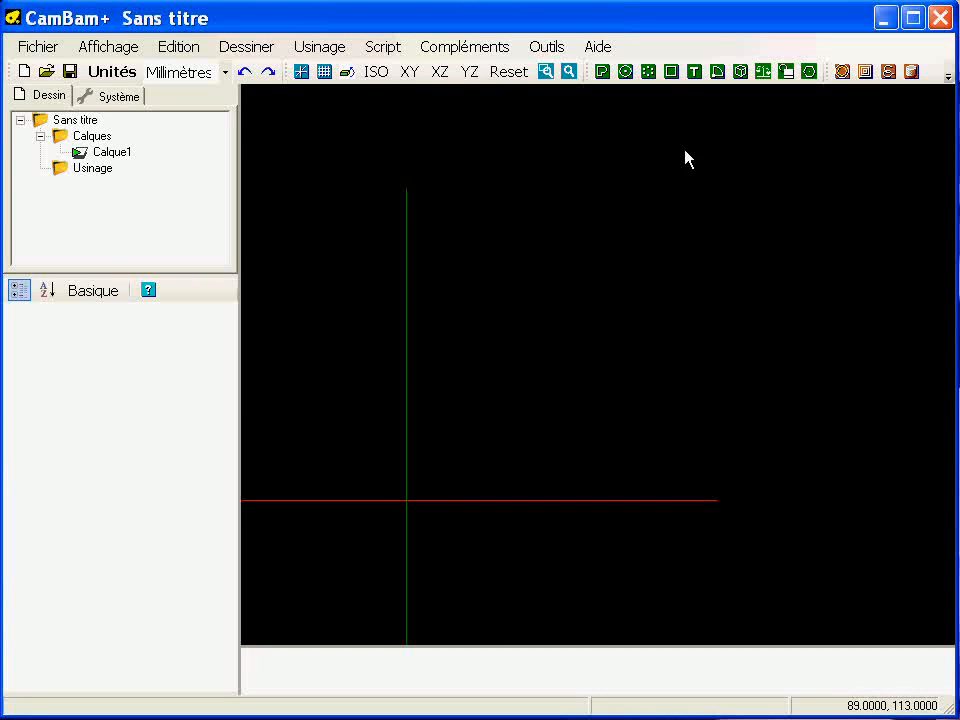
Step: Draw a rectangle from the origin, about 77 mm wide and 112 mm high
left_click(672, 72)
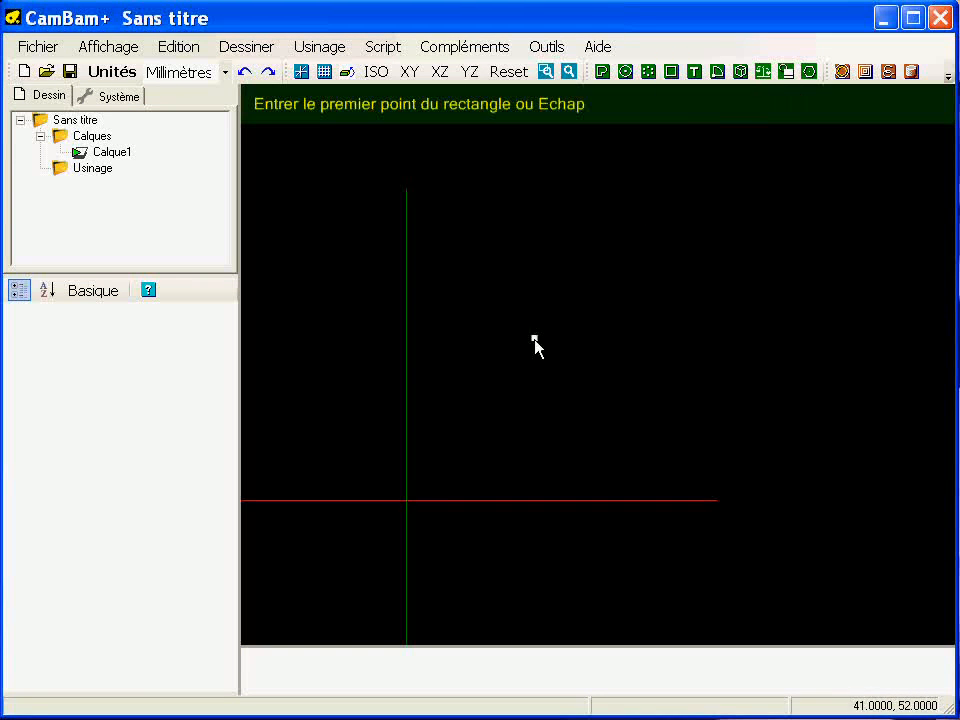
left_click(407, 501)
left_click(648, 153)
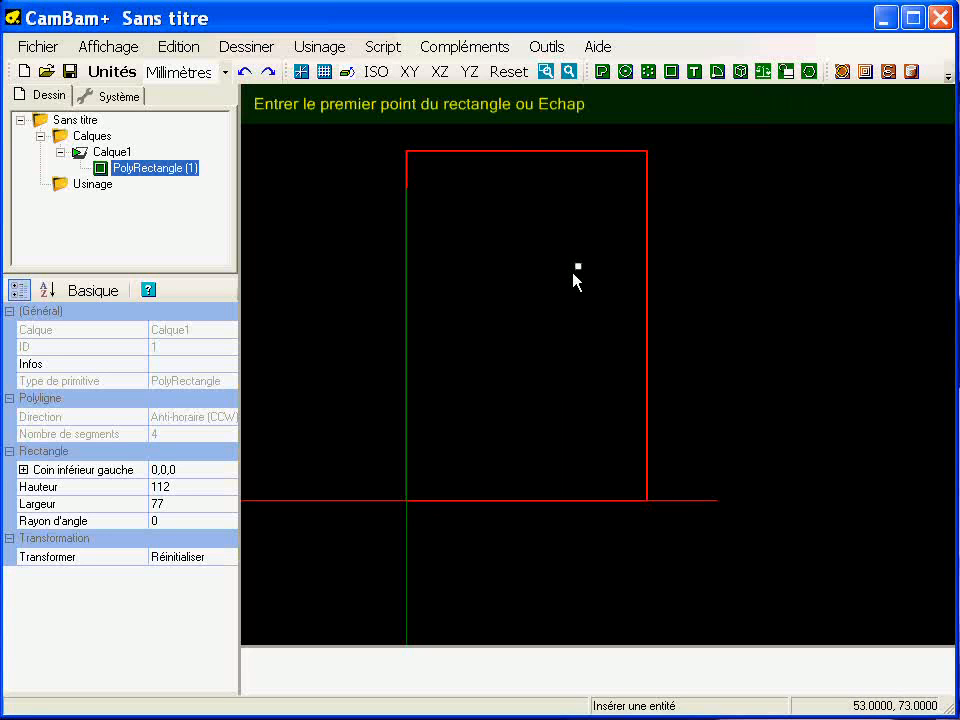
key("Escape")
Step: Show the grid temporarily to examine the rectangle's lower-left corner against the origin
scroll(413, 503, "up", 2)
scroll(410, 515, "up", 2)
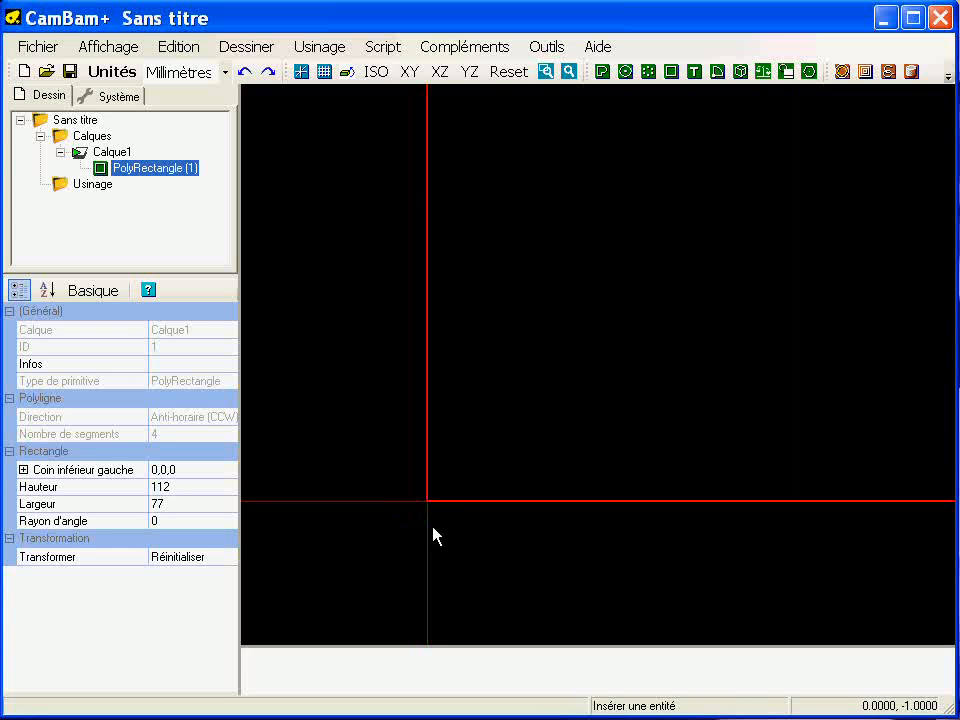
left_click(324, 71)
left_click(110, 46)
left_click(119, 52)
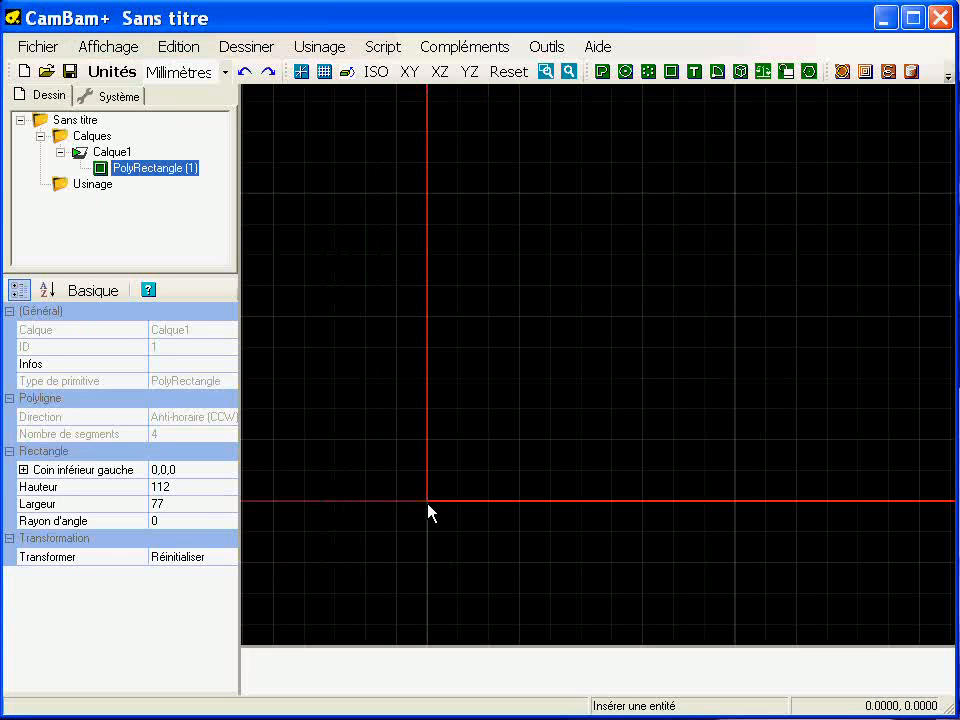
middle_click_drag(568, 421, 439, 530)
scroll(439, 530, "down", 2)
scroll(445, 532, "down", 4)
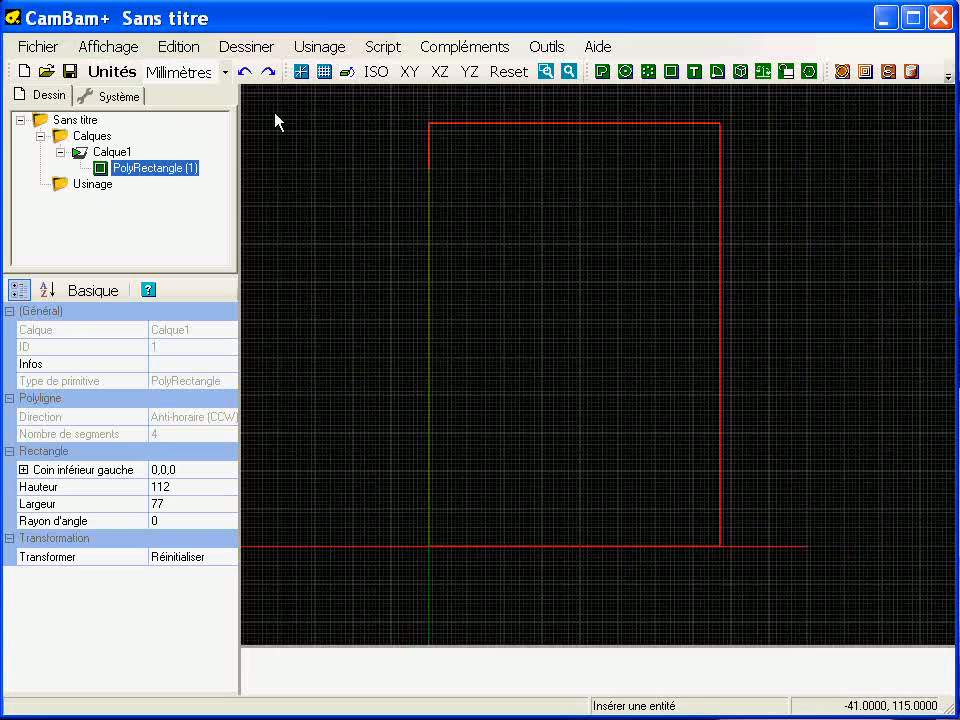
left_click(322, 72)
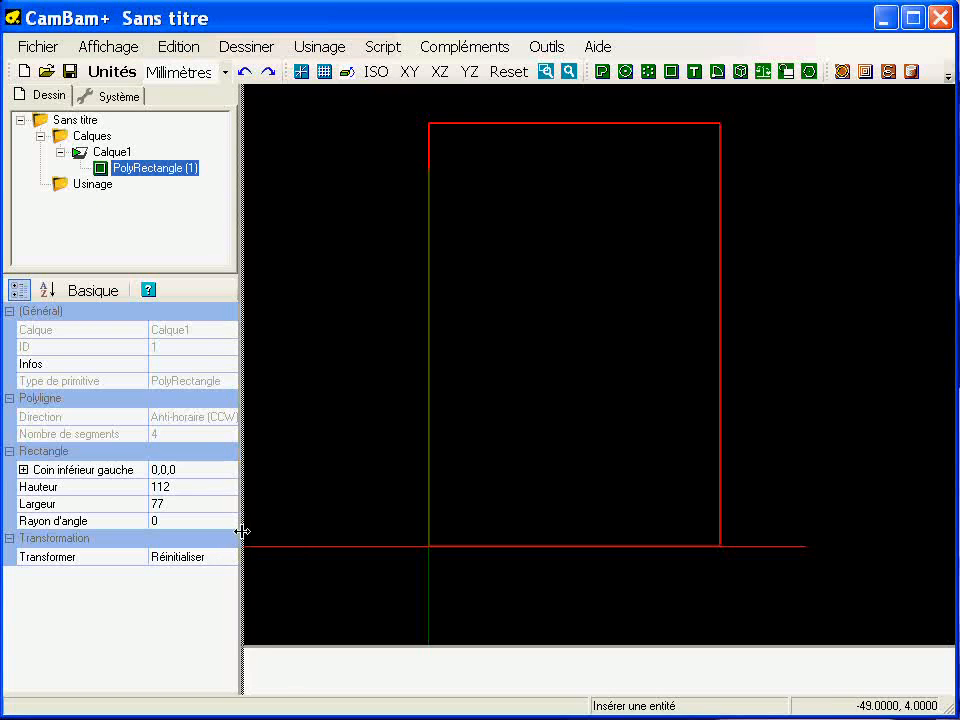
Step: Set the rectangle's width (Largeur) to 300 mm and its height (Hauteur) to 500 mm
left_click_drag(238, 531, 284, 538)
double_click(192, 503)
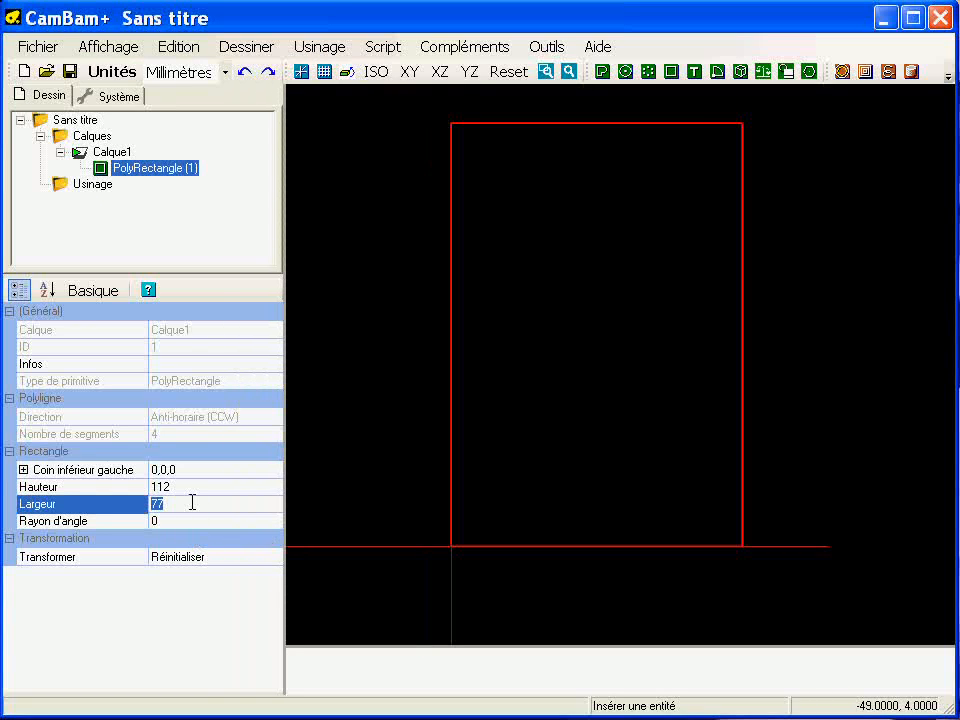
type("300")
left_click(180, 487)
type("500")
key("Return")
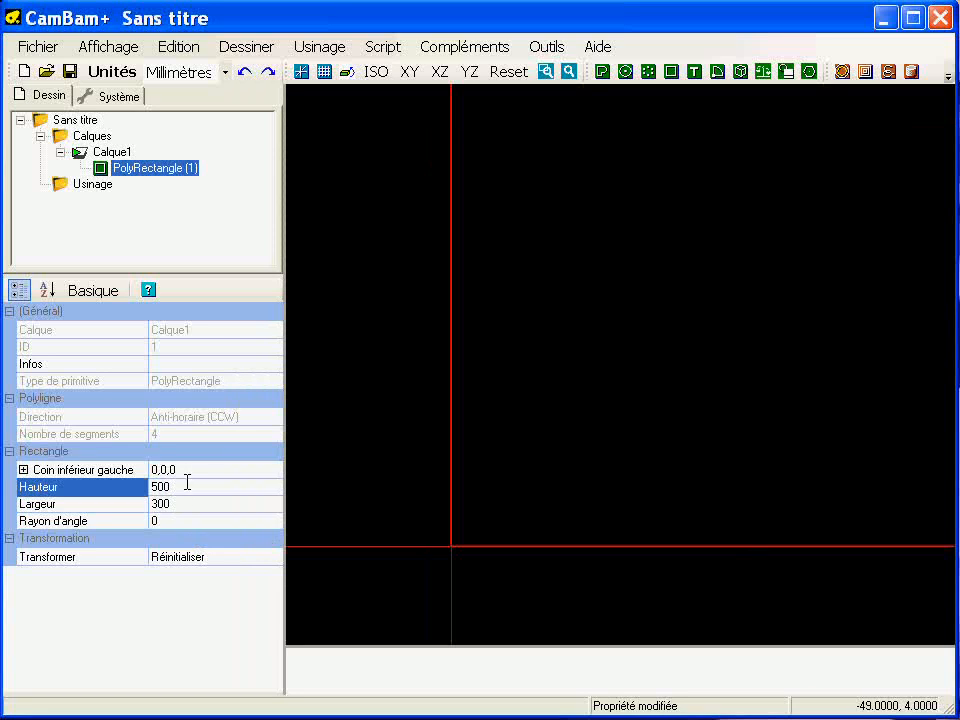
scroll(525, 433, "down", 3)
mouse_move(585, 386)
middle_mouse_down()
mouse_move(508, 516)
mouse_move(508, 487)
middle_mouse_up()
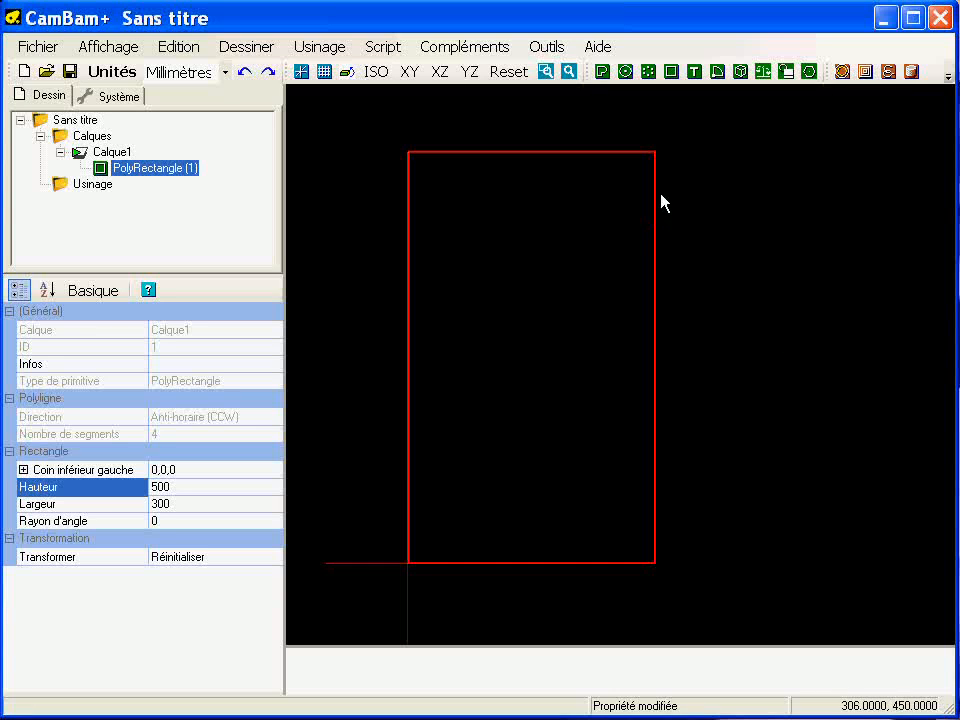
Step: Create a pocket machining operation from the rectangle with a tool diameter of 20 mm
left_click(866, 72)
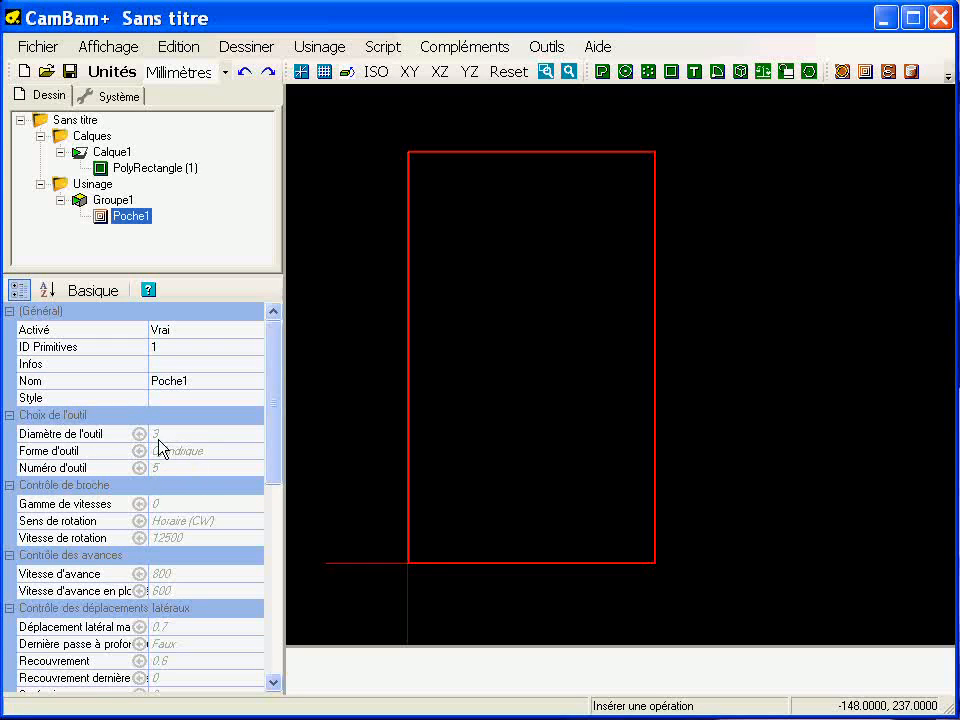
left_click(195, 436)
type("20")
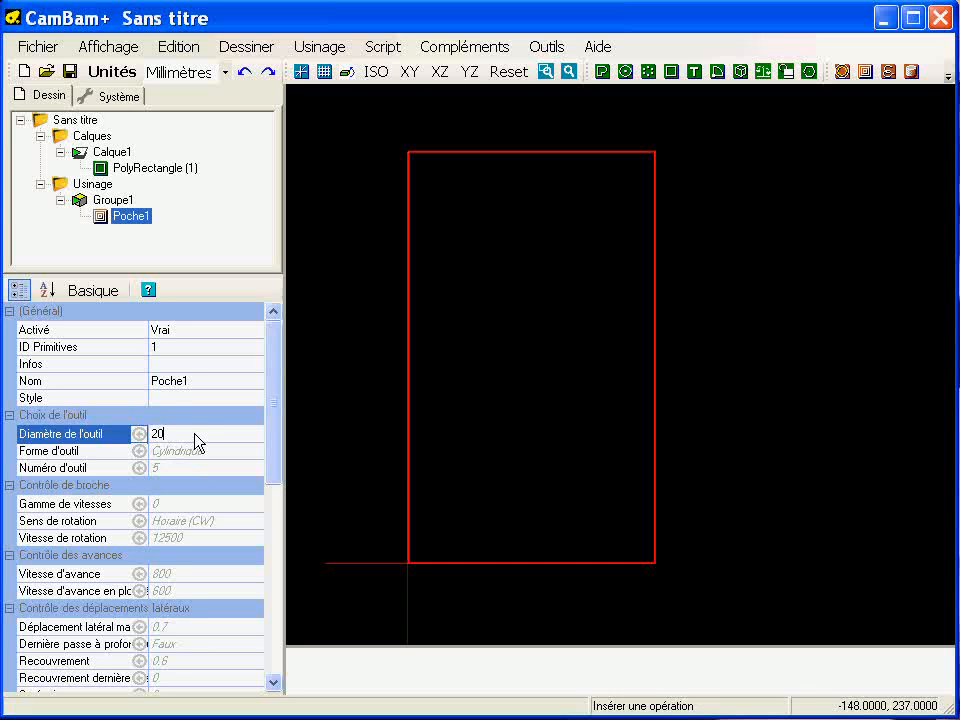
key("Return")
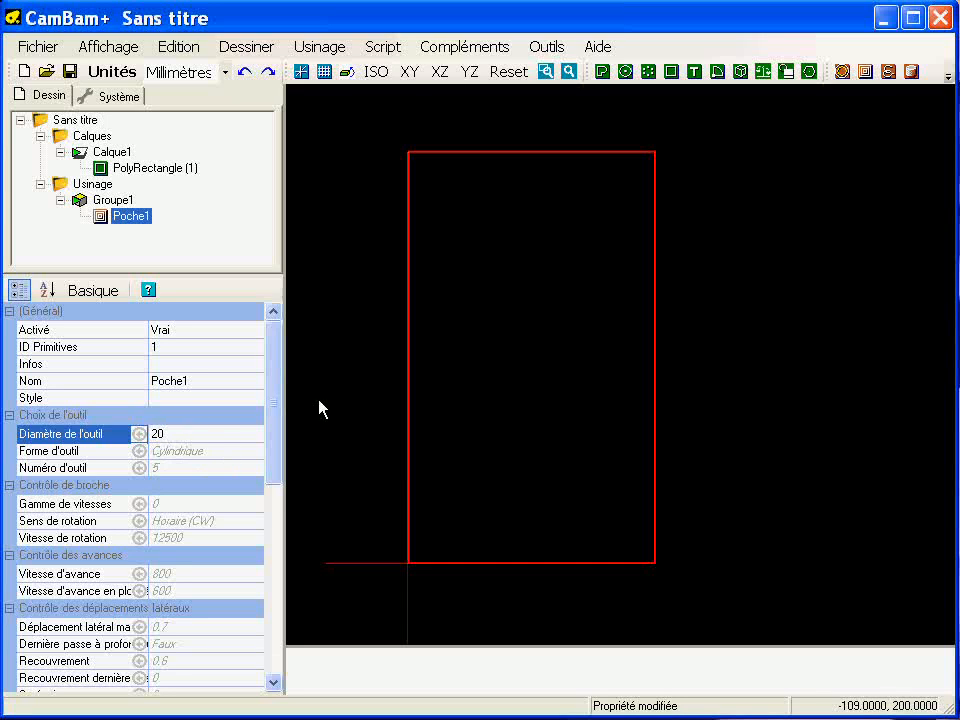
Step: Set the pocket's final depth (Profondeur finale) to 0.25
left_click_drag(274, 388, 175, 525)
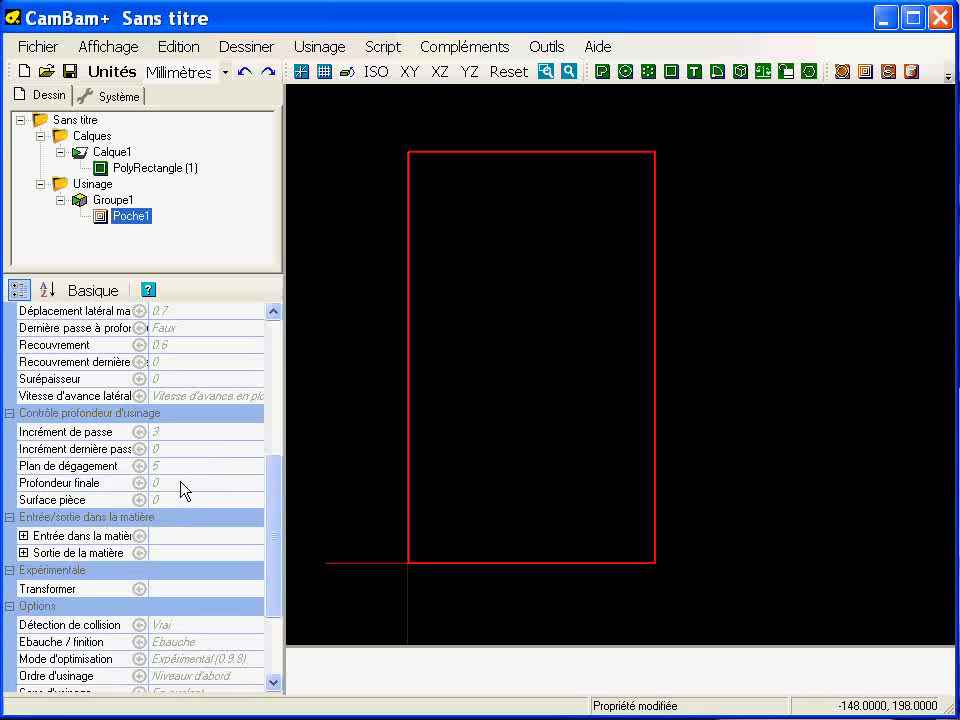
left_click(181, 482)
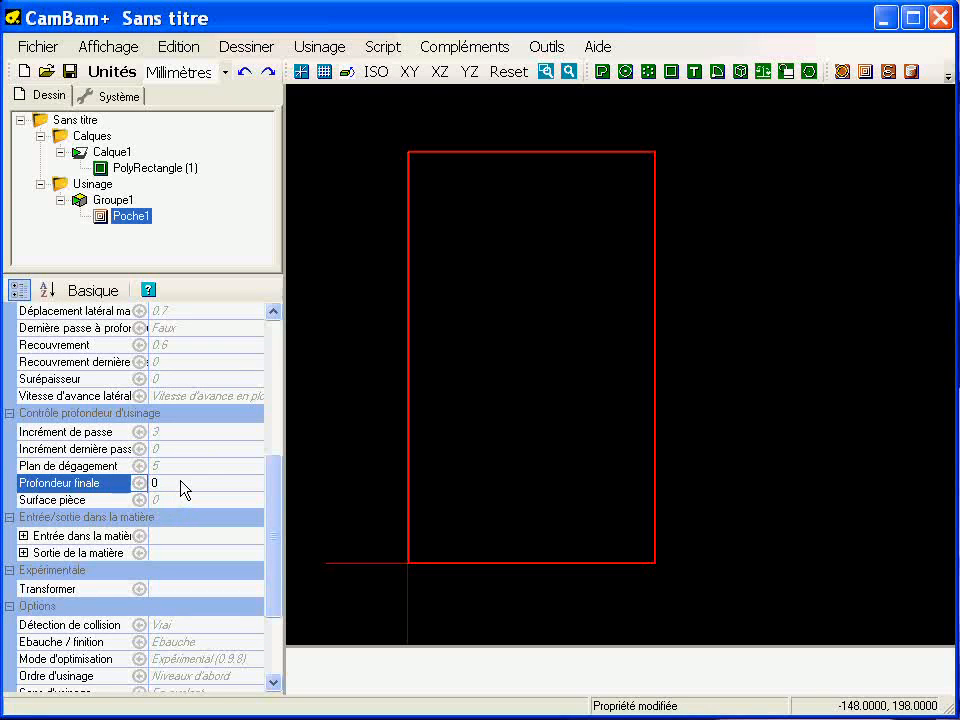
type(".25")
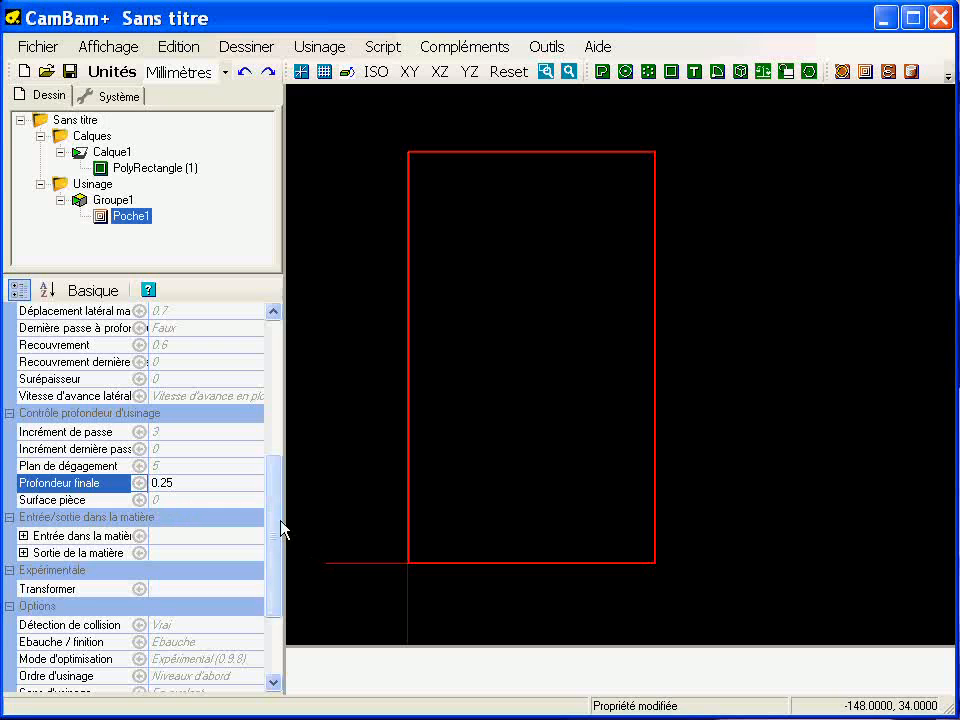
left_click_drag(277, 518, 274, 549)
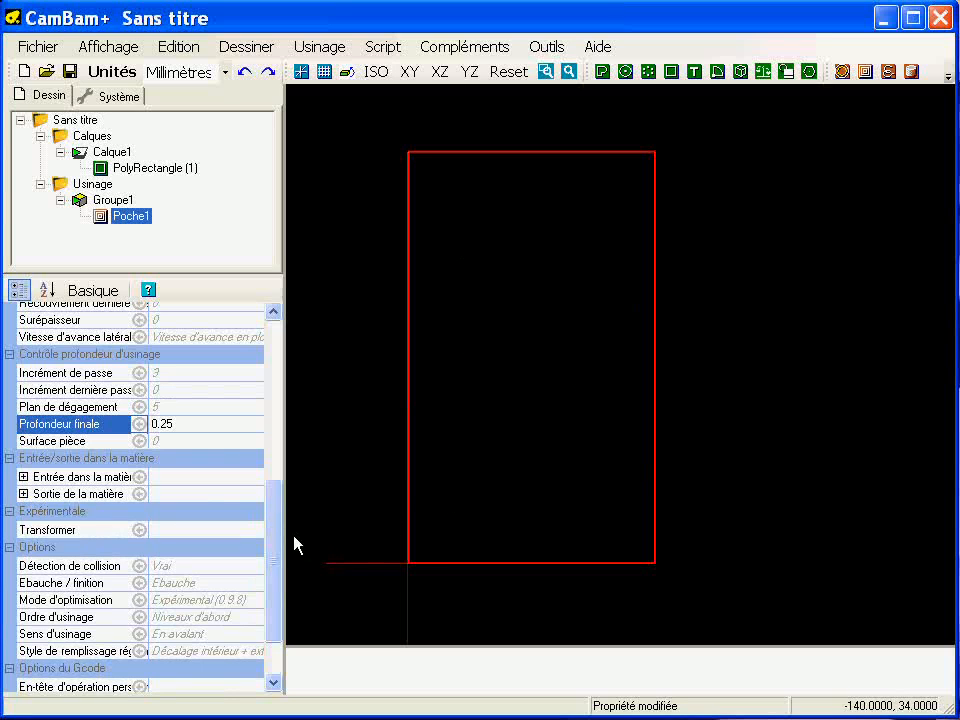
left_click_drag(278, 527, 272, 492)
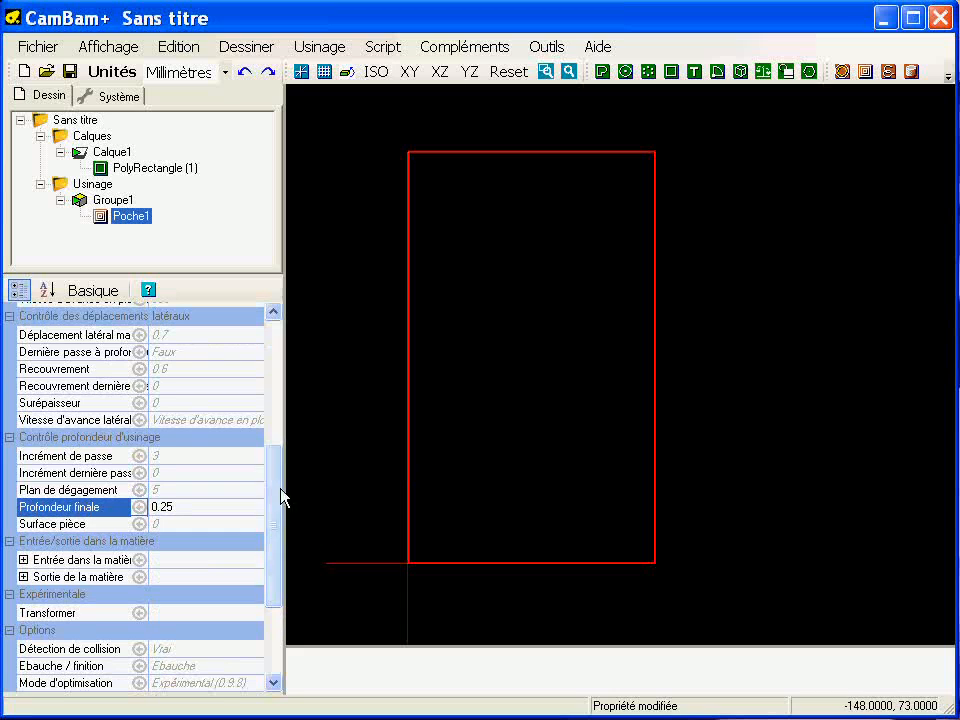
Step: Generate the pocket's toolpaths, accept the correction of the final depth to -0.25, and regenerate them
right_click(133, 220)
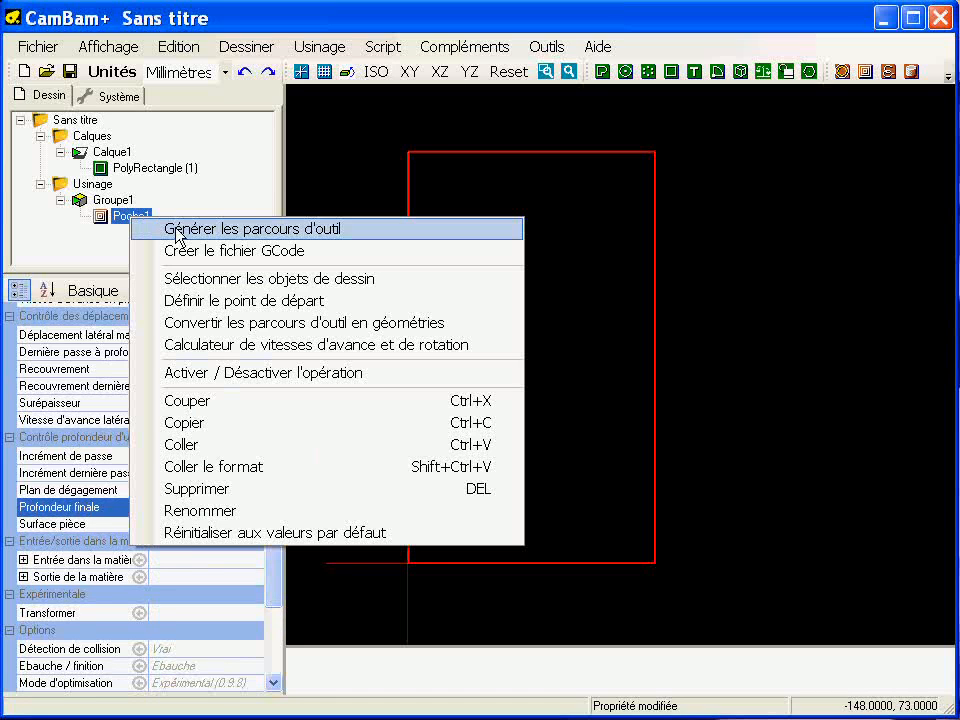
left_click(143, 230)
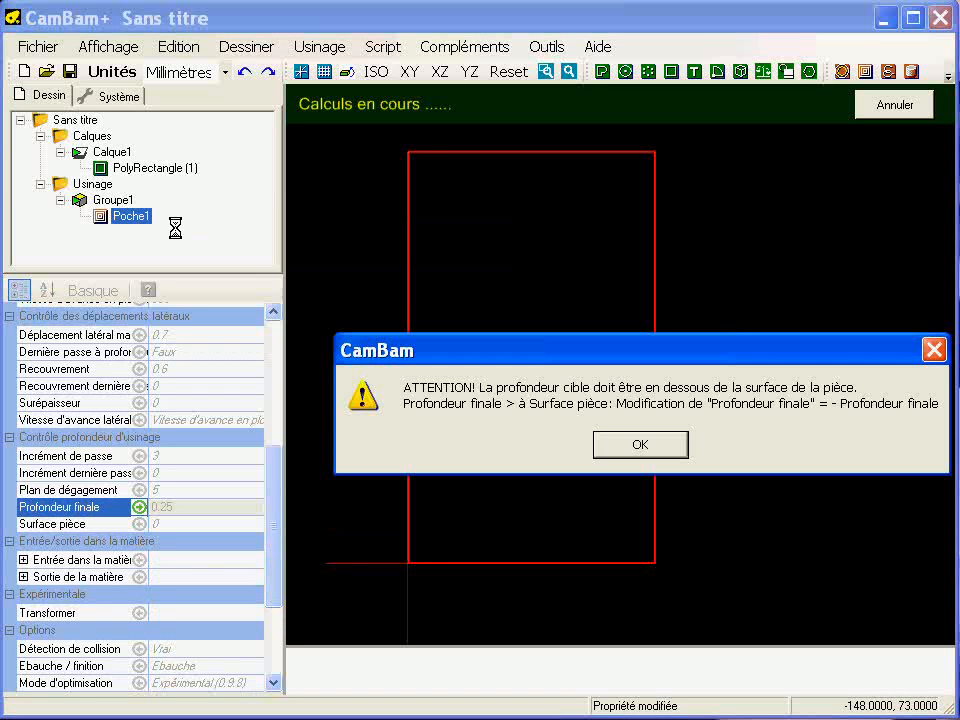
left_click(652, 446)
left_click(153, 507)
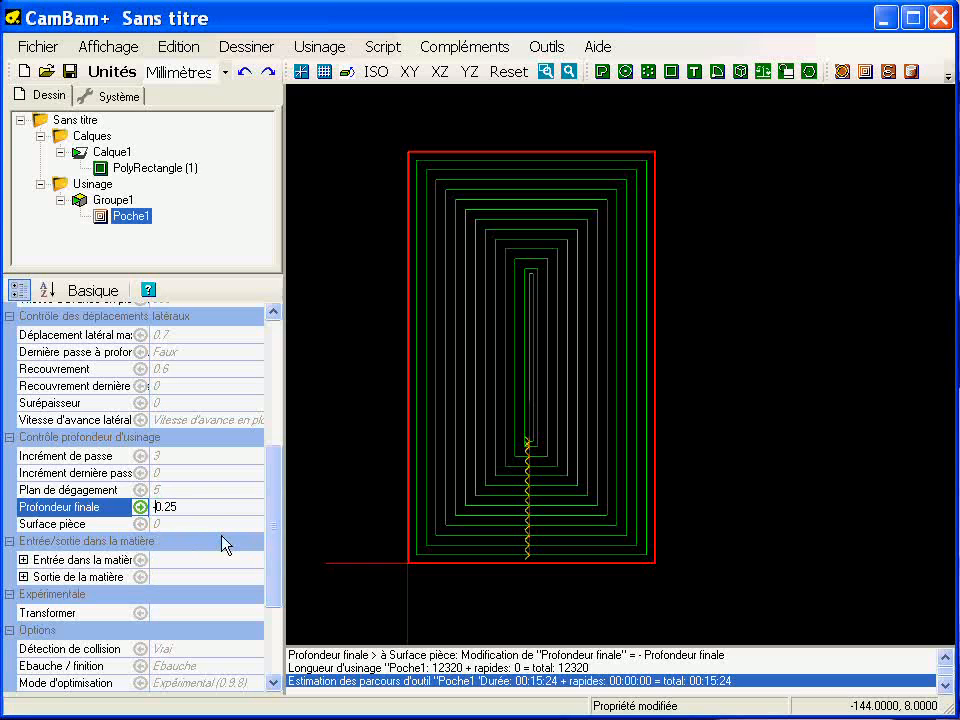
left_click(196, 489)
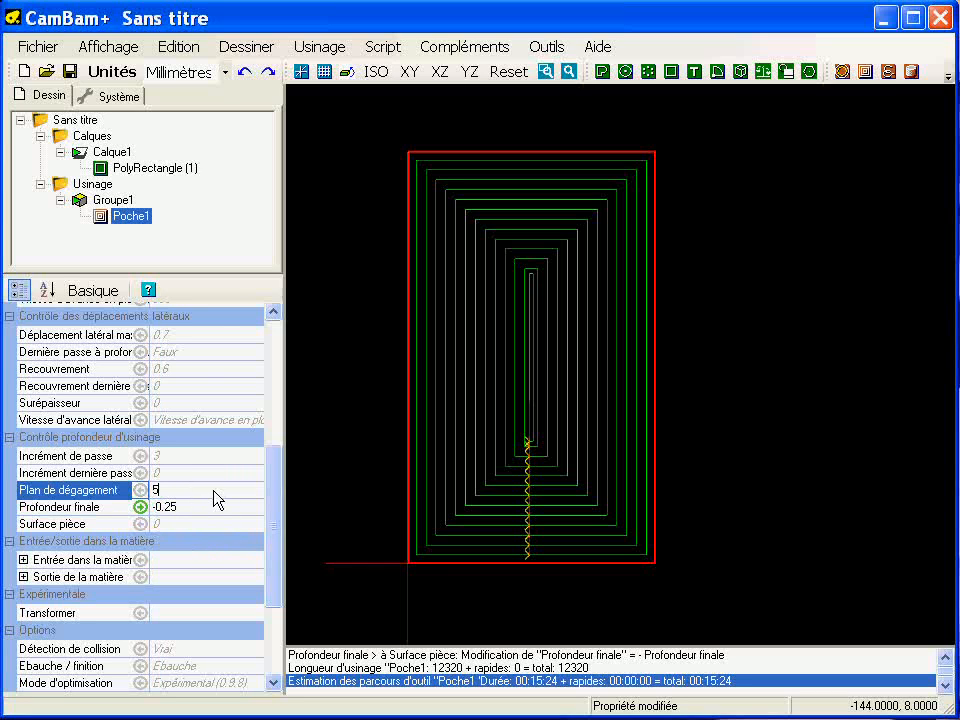
right_click(146, 220)
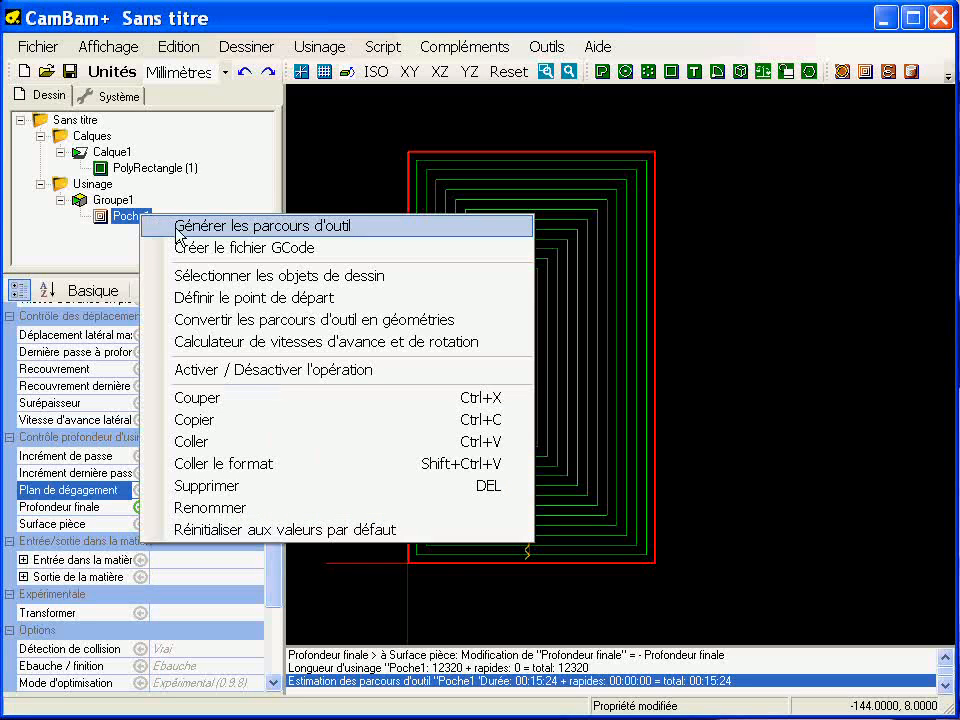
left_click(178, 224)
Step: Display the toolpath's cut width and examine how it covers the pocket's corner and whole surface
left_click(108, 46)
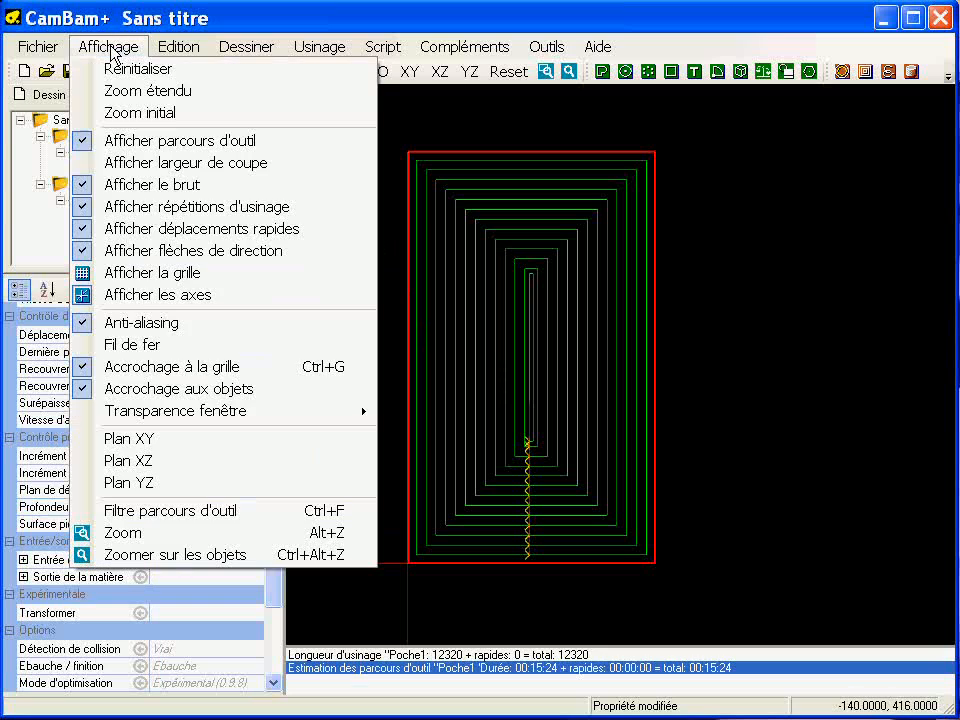
left_click(147, 163)
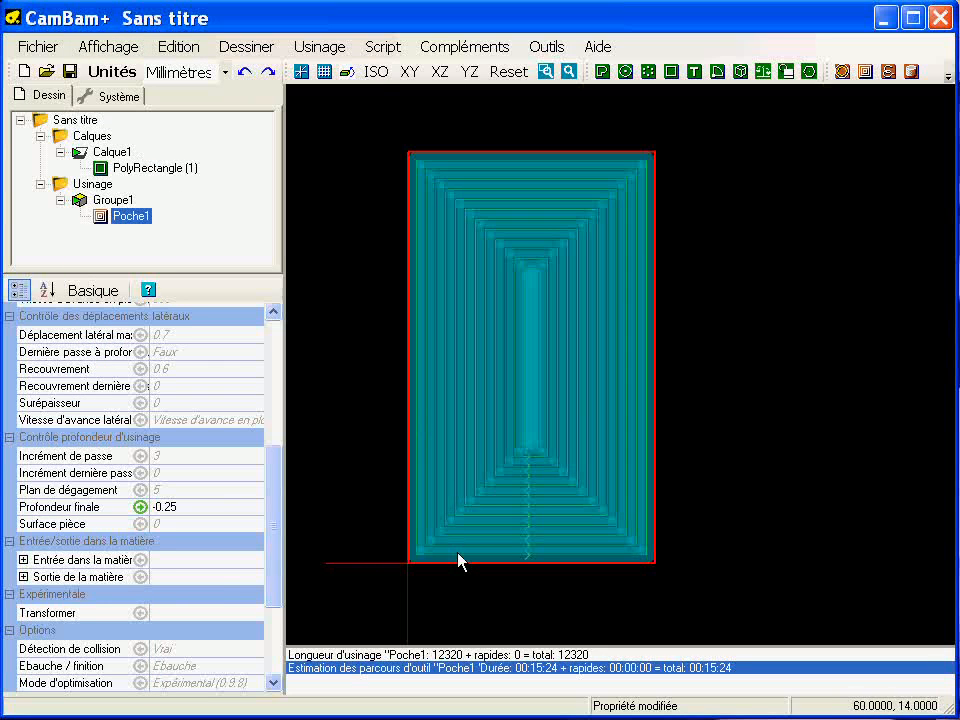
scroll(553, 497, "up", 3)
scroll(510, 505, "up", 3)
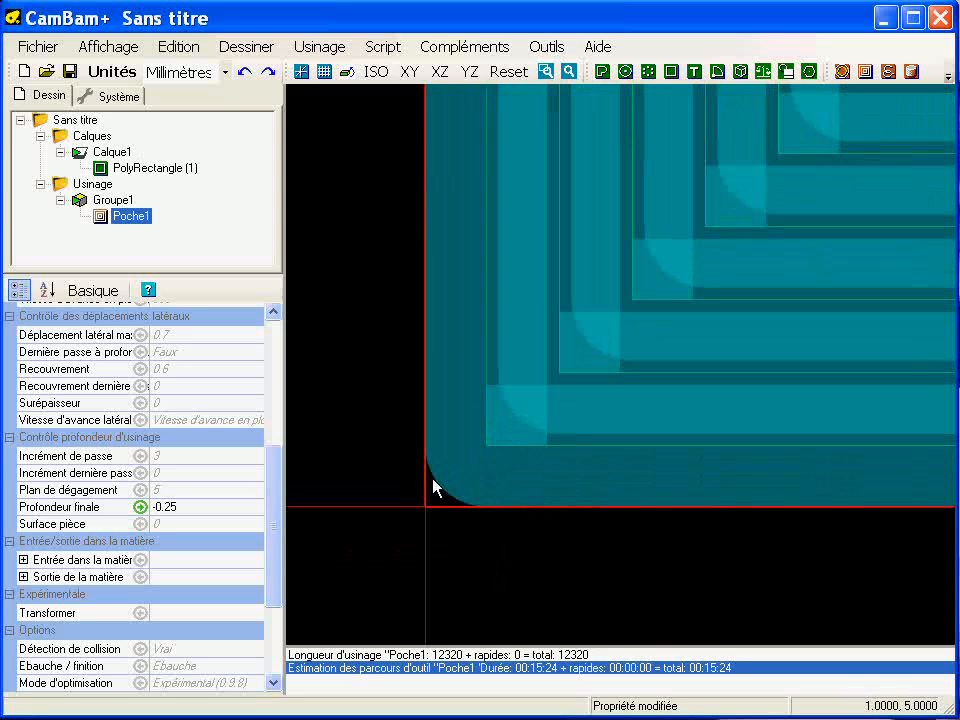
scroll(534, 392, "down", 2)
scroll(465, 452, "down", 3)
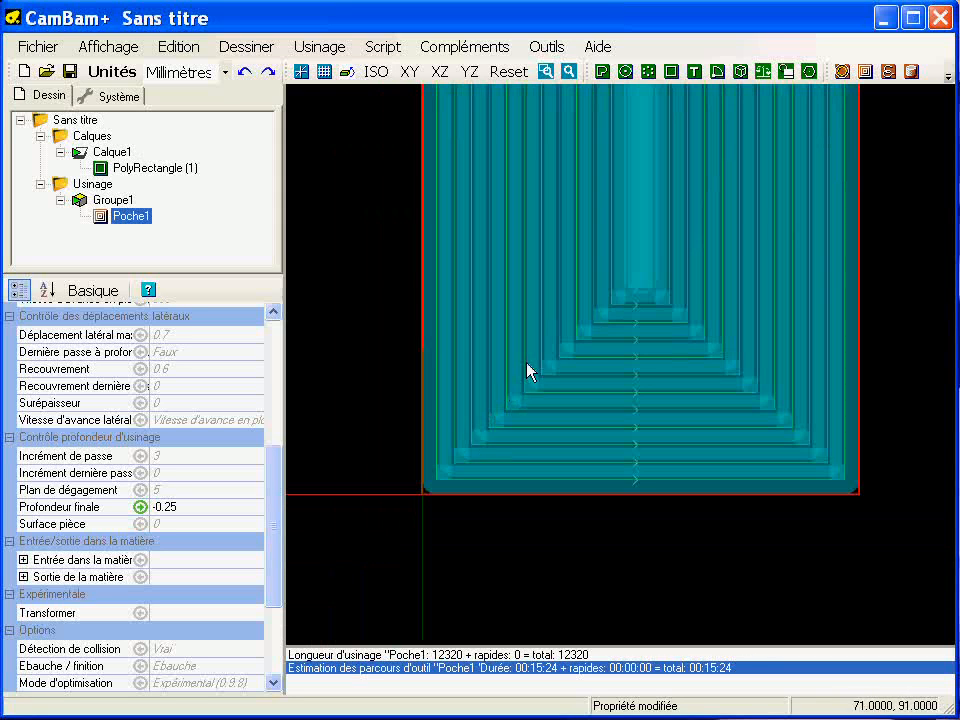
scroll(471, 499, "down", 1)
scroll(458, 503, "down", 1)
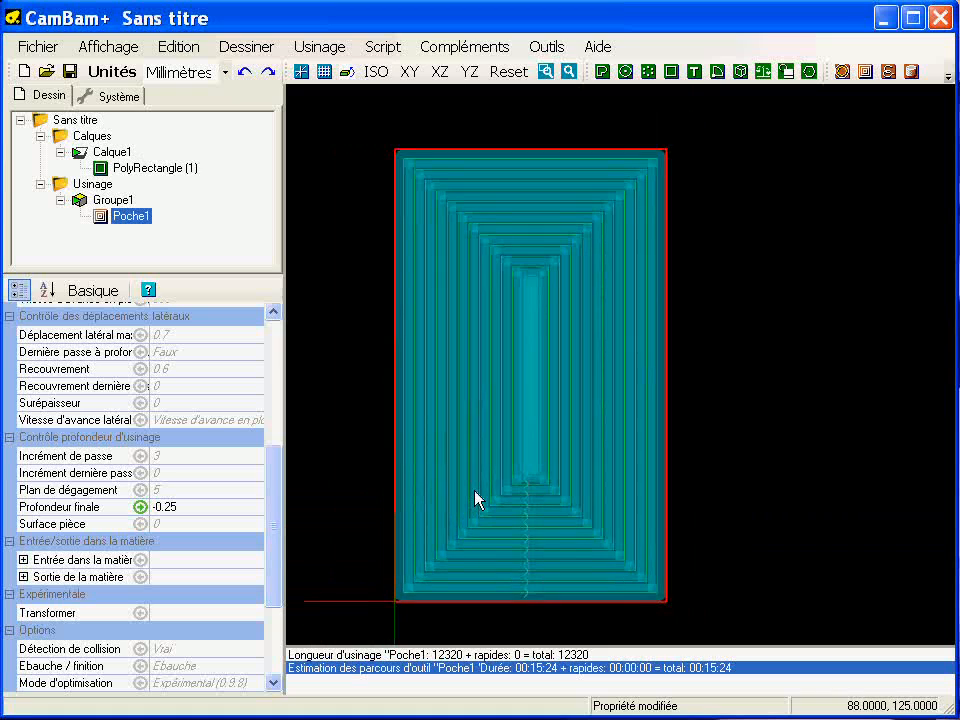
scroll(476, 490, "up", 1)
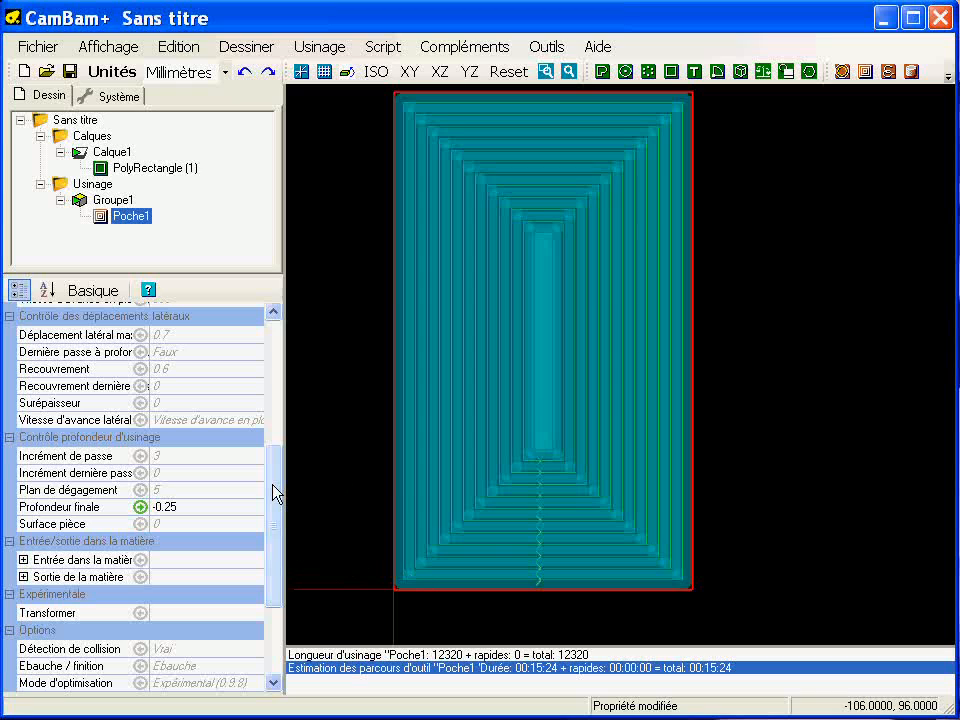
Step: Set the pocket's roughing clearance (Surépaisseur) to 5, regenerate its toolpaths and inspect the lower-left corner
left_click_drag(274, 492, 274, 452)
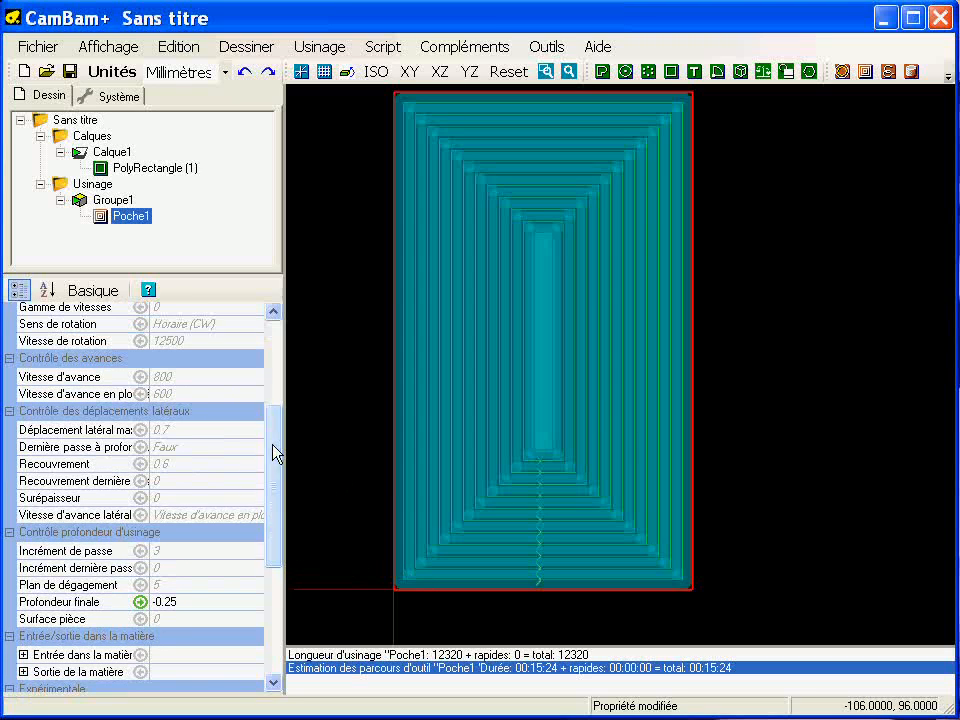
left_click(200, 499)
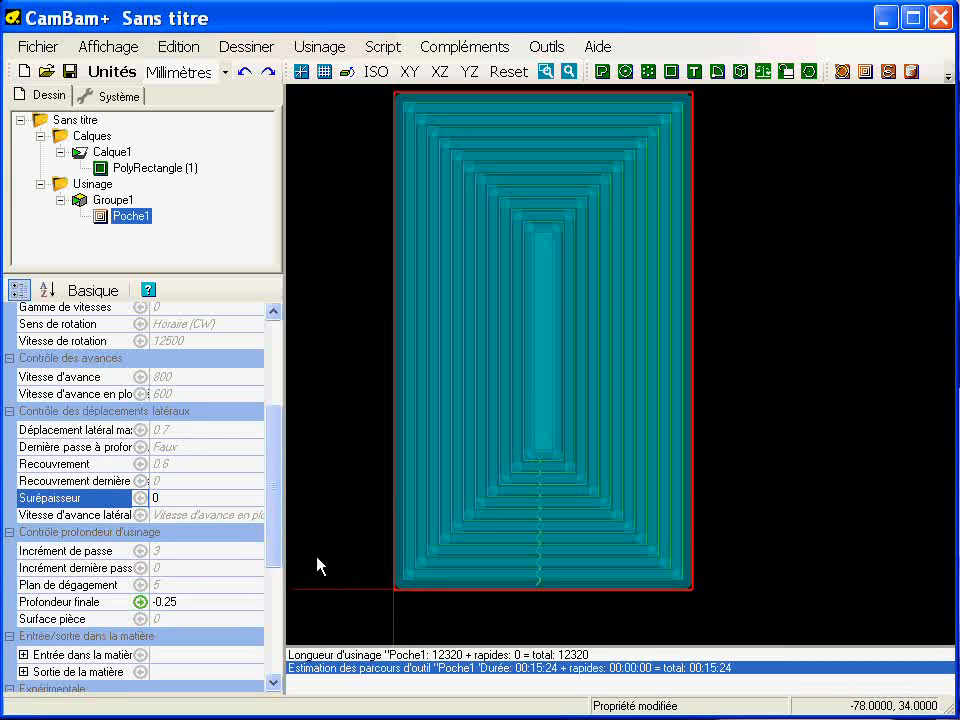
key("BackSpace")
type("5")
right_click(141, 222)
left_click(236, 223)
scroll(404, 531, "up", 2)
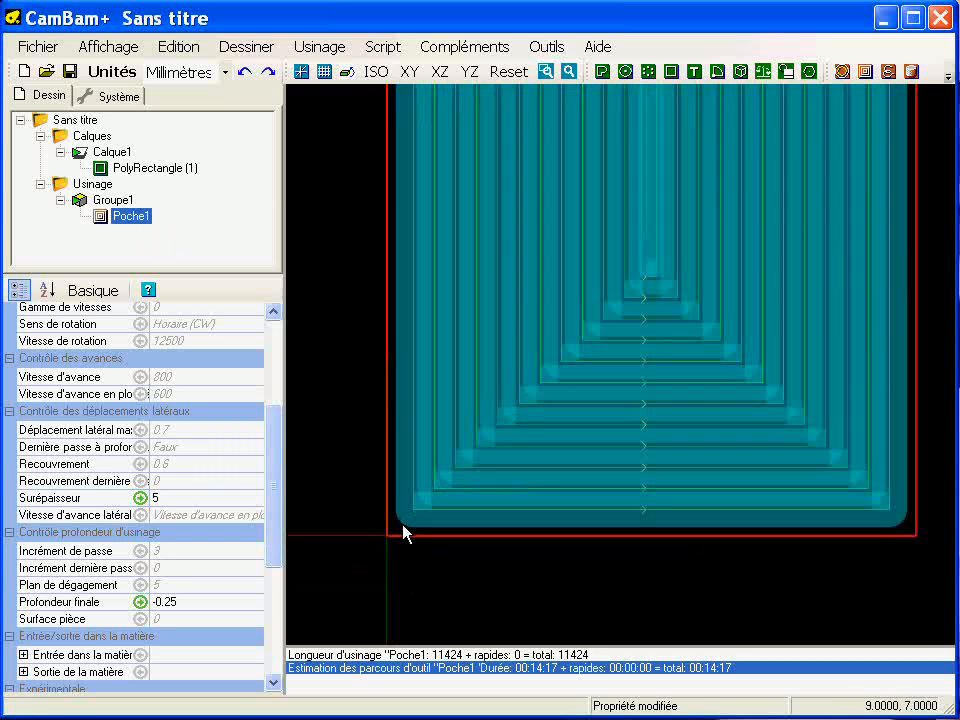
scroll(404, 531, "up", 1)
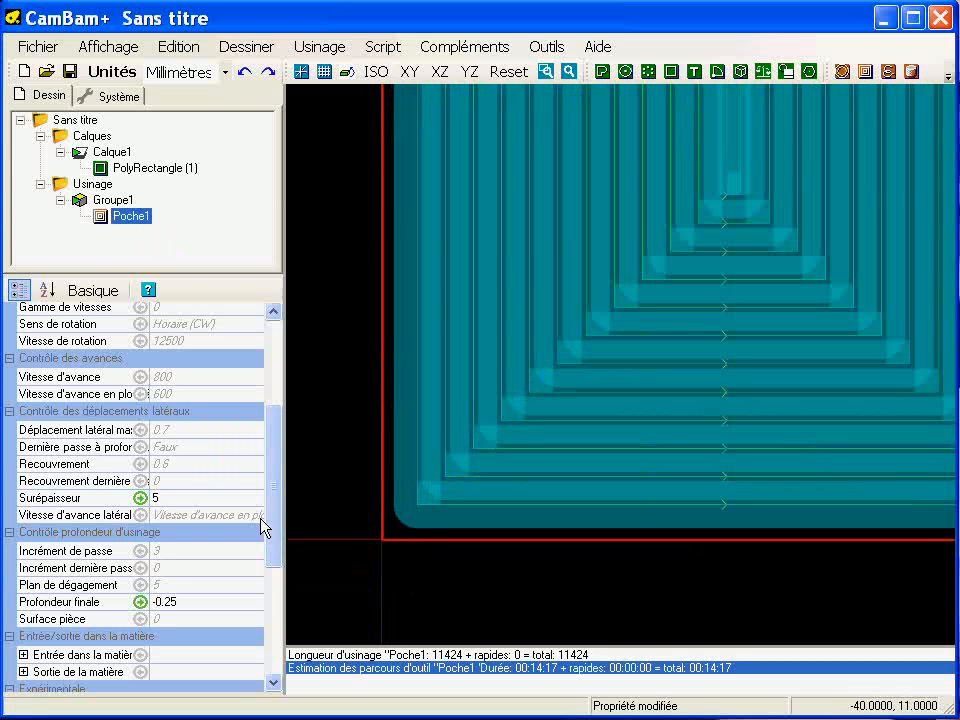
Step: Set the pocket's roughing clearance (Surépaisseur) to -10, regenerate its toolpaths and inspect the overlap beyond the rectangle
left_click(184, 497)
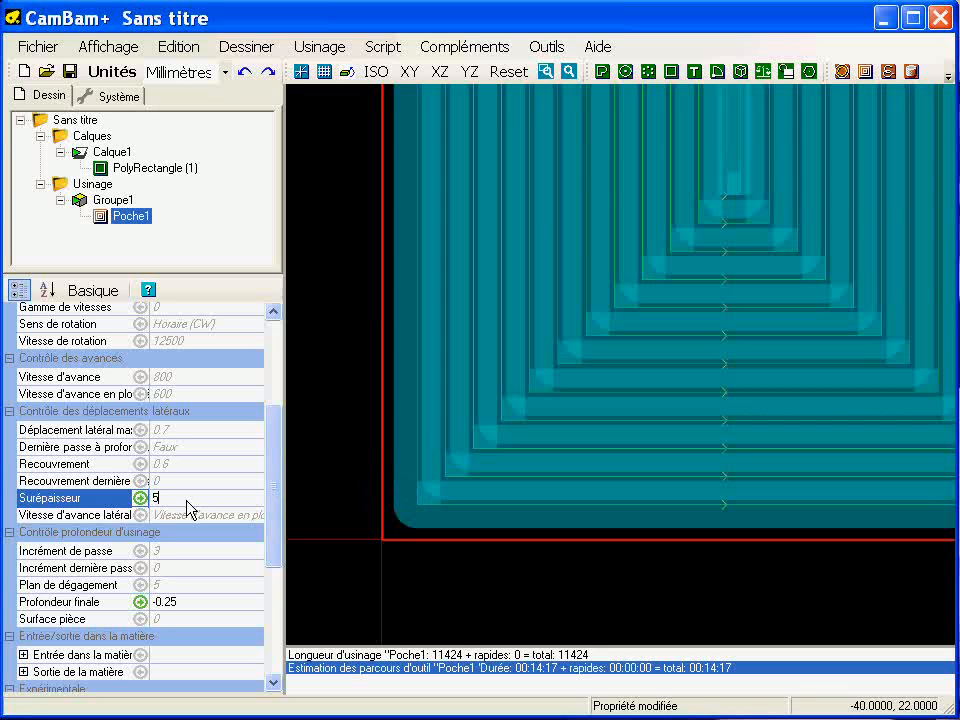
key("BackSpace")
type("-10")
right_click(134, 220)
left_click(156, 238)
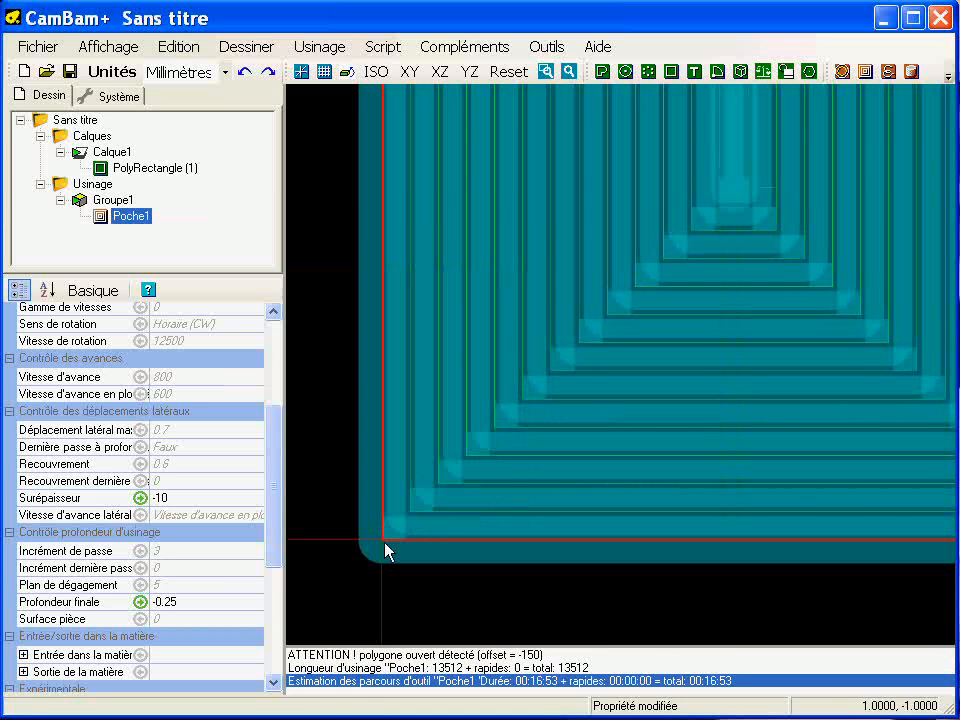
middle_click_drag(518, 357, 469, 494)
scroll(469, 494, "down", 6)
middle_click_drag(506, 377, 488, 449)
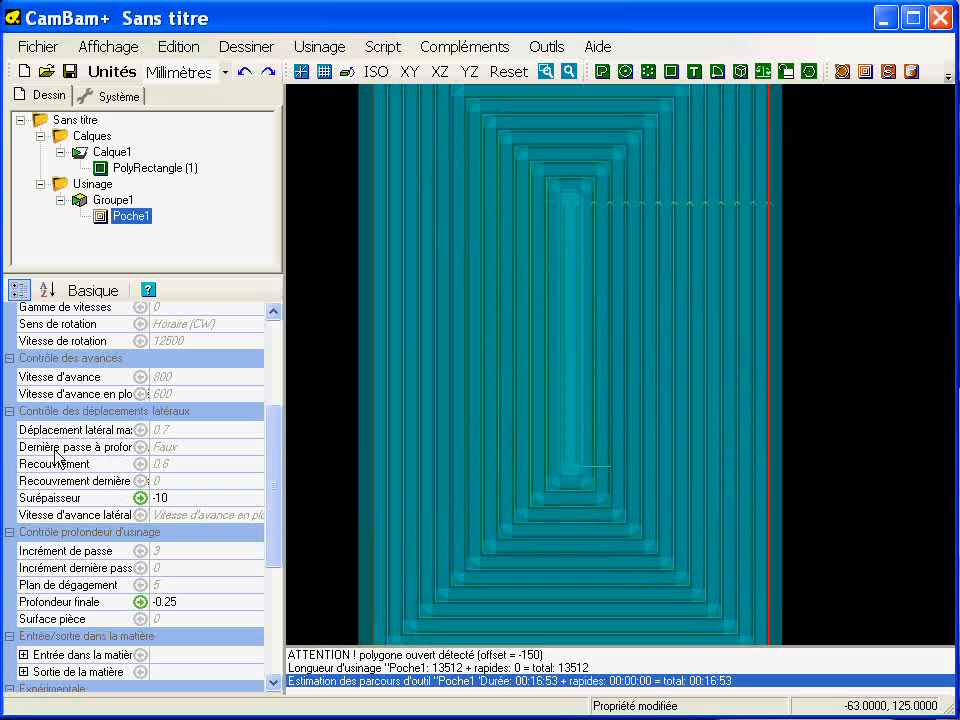
Step: Set the pocket's stepover (Recouvrement) to 0.8, regenerate its toolpaths and inspect the spacing and overlap of the passes
left_click(205, 472)
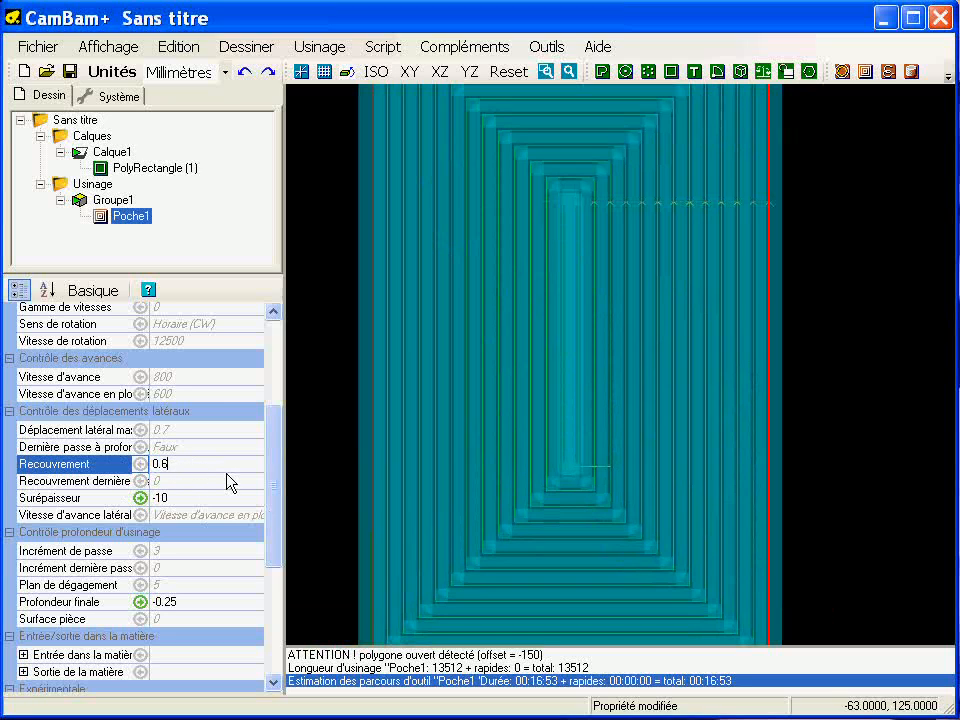
key("BackSpace")
type("8")
right_click(140, 217)
left_click(165, 233)
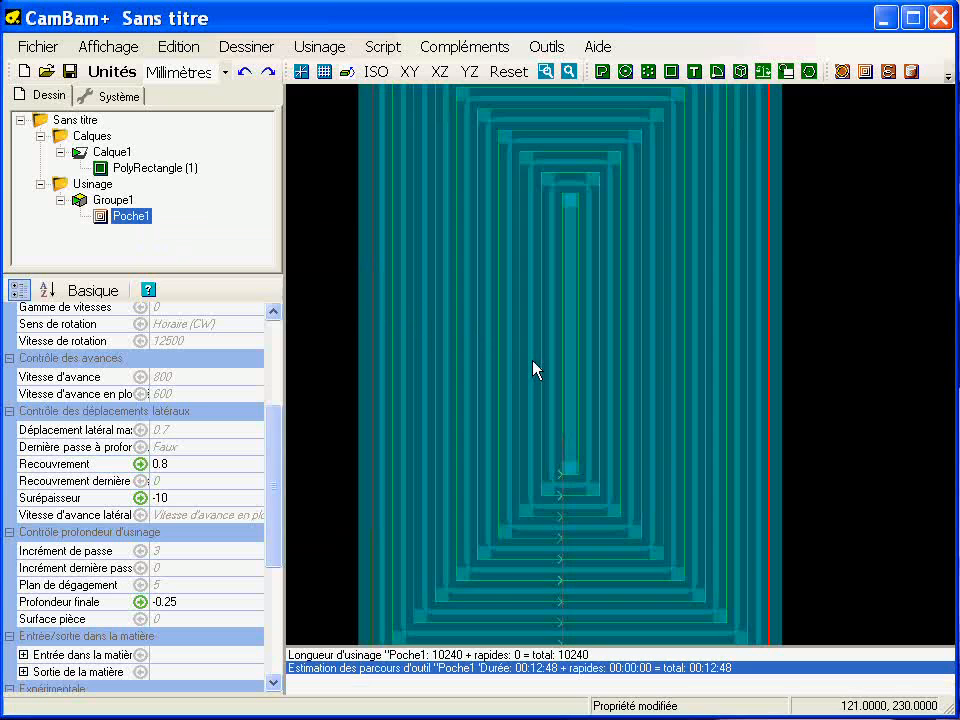
scroll(533, 370, "up", 5)
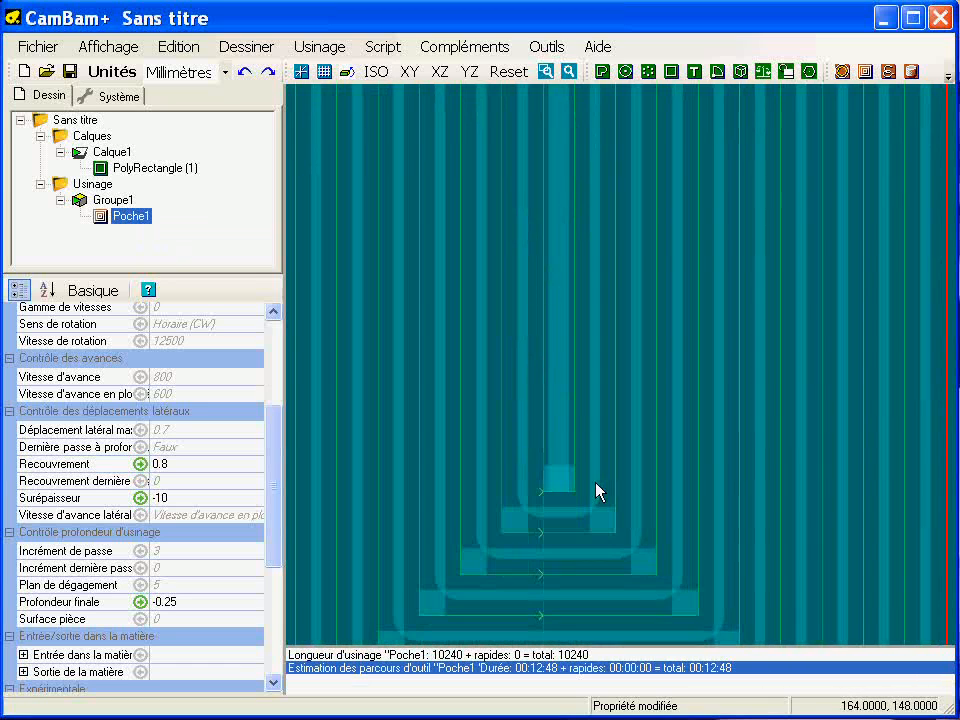
scroll(598, 491, "down", 5)
left_click_drag(549, 489, 592, 432, "alt")
scroll(521, 420, "up", 3)
double_click(592, 422, "alt")
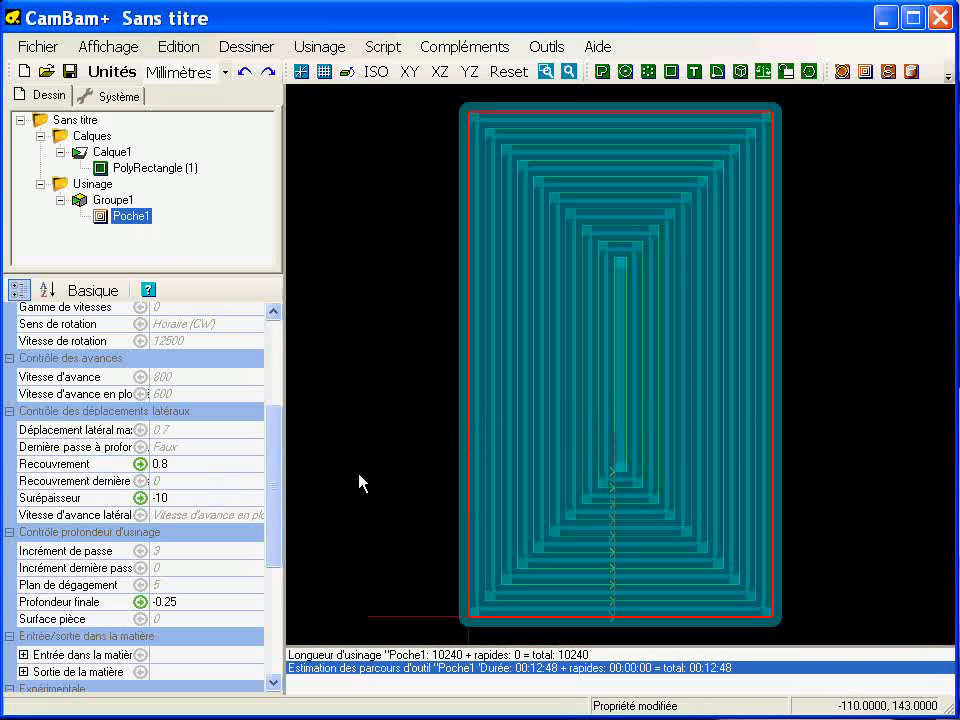
Step: Set the pocket's stepover (Recouvrement) to 0.6, regenerate its toolpaths and inspect them in 3D and from above
left_click(187, 466)
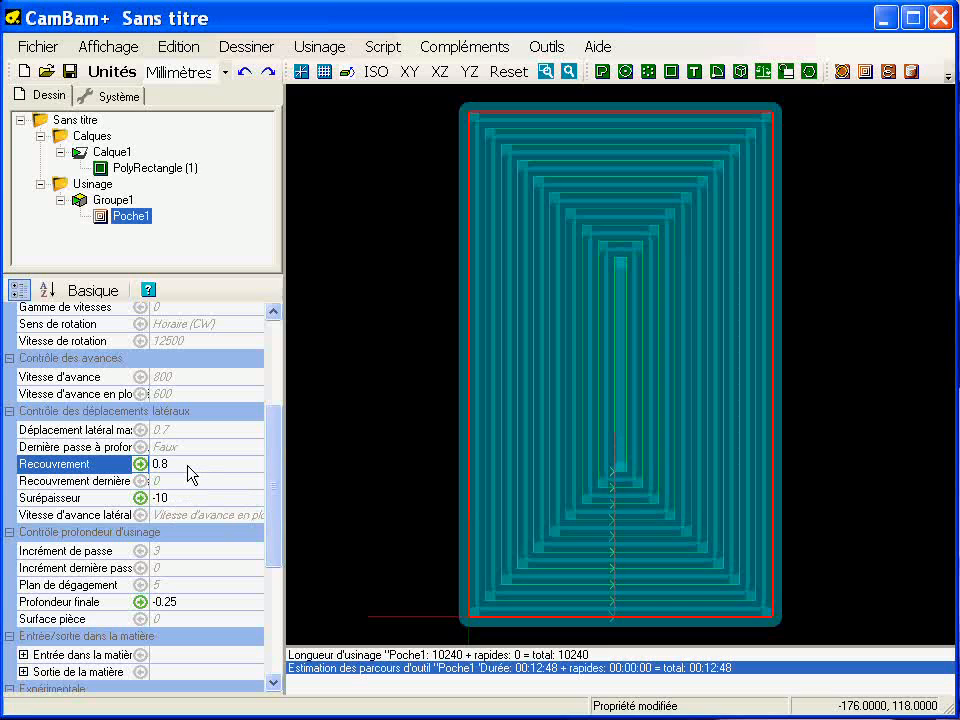
type("6")
key("Return")
right_click(140, 228)
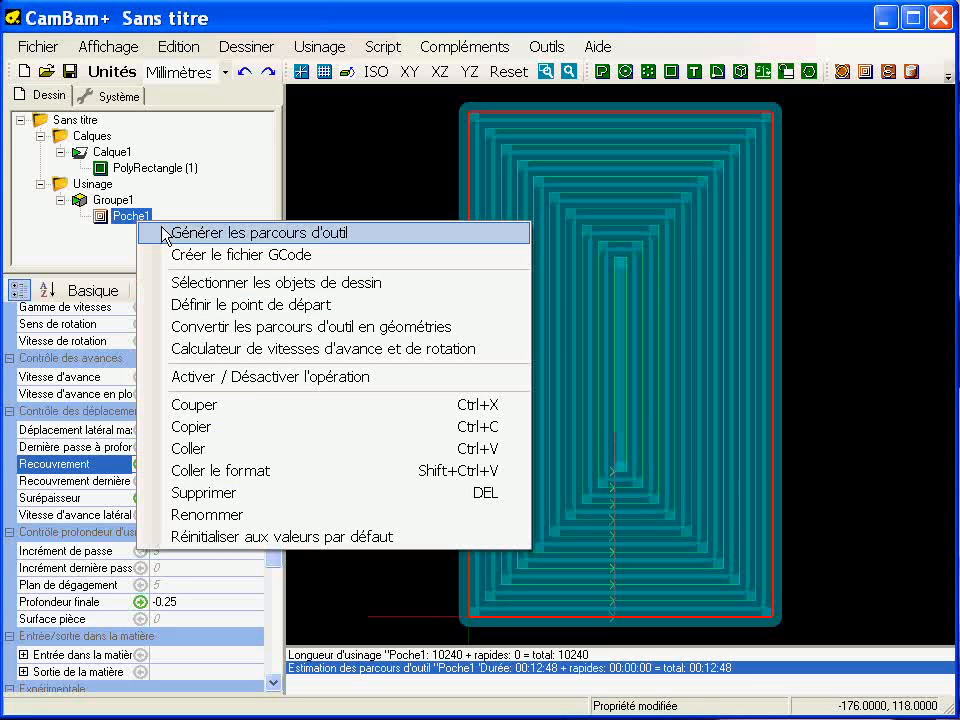
left_click(166, 229)
left_click_drag(544, 499, 505, 367, "alt")
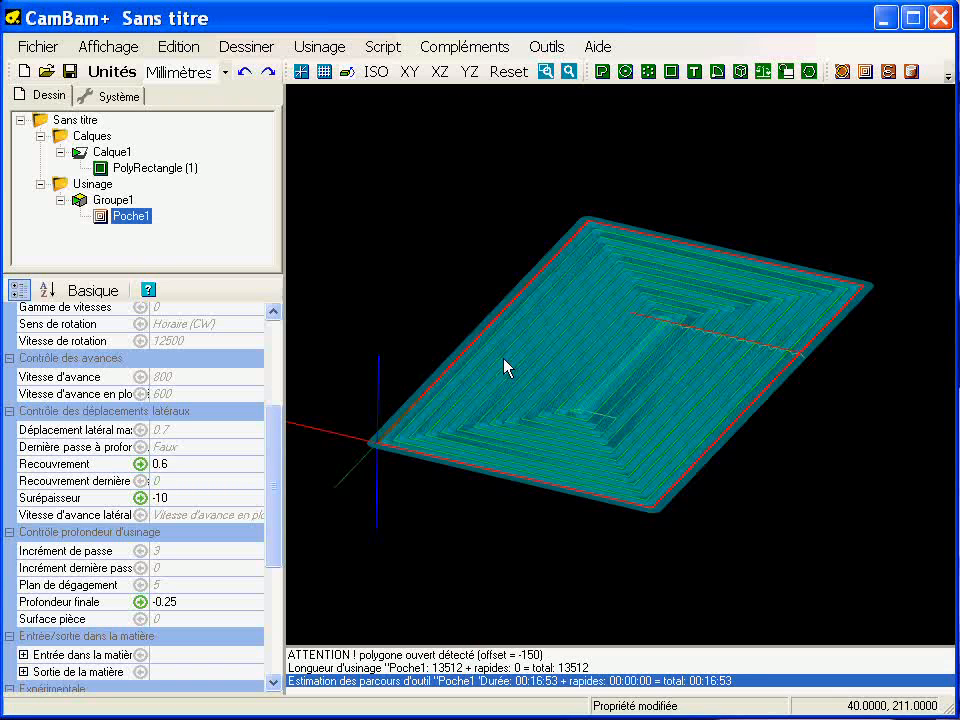
double_click(411, 307, "alt")
scroll(525, 347, "down", 1)
middle_click_drag(566, 338, 522, 363)
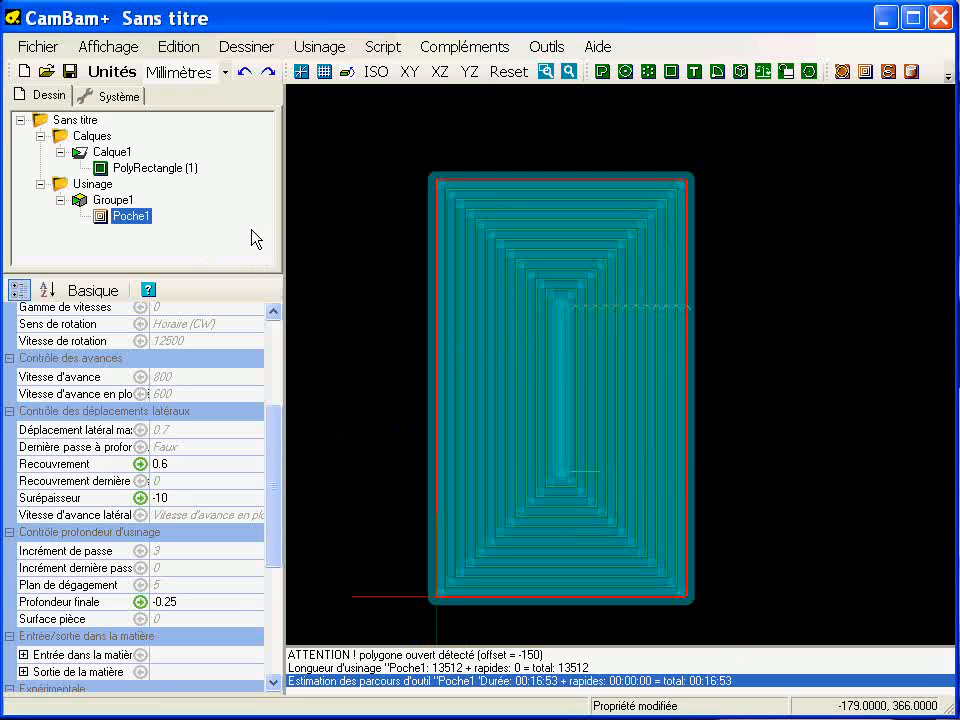
Step: Delete the pocket operation from the machining group and accept the removal
key("Delete")
left_click(592, 440)
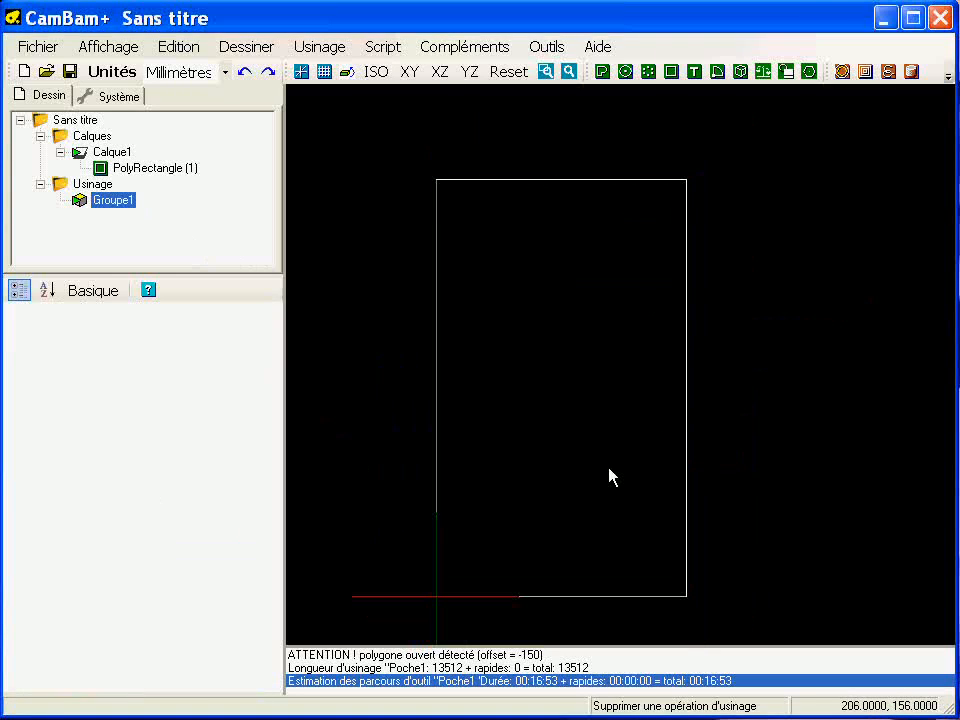
Step: Draw an open polyline from (-5, 500) to (308, 500) along the rectangle's upper edge, displaying the grid only while placing its points
middle_click_drag(572, 358, 579, 499)
scroll(528, 260, "up", 3)
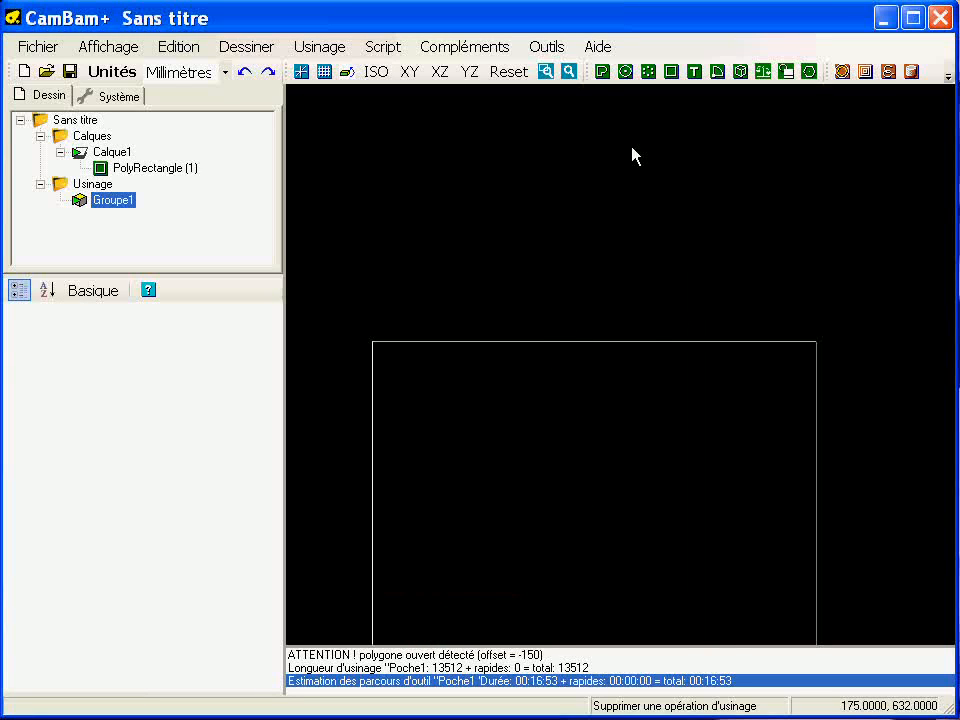
left_click(602, 73)
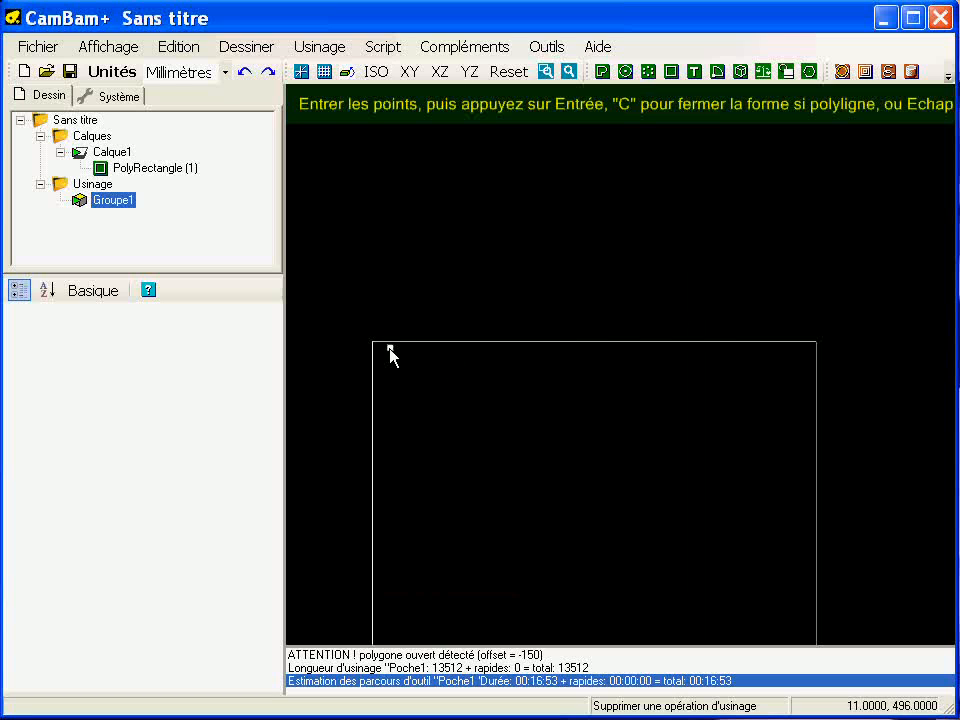
left_click(324, 71)
scroll(406, 355, "up", 1)
scroll(366, 351, "up", 3)
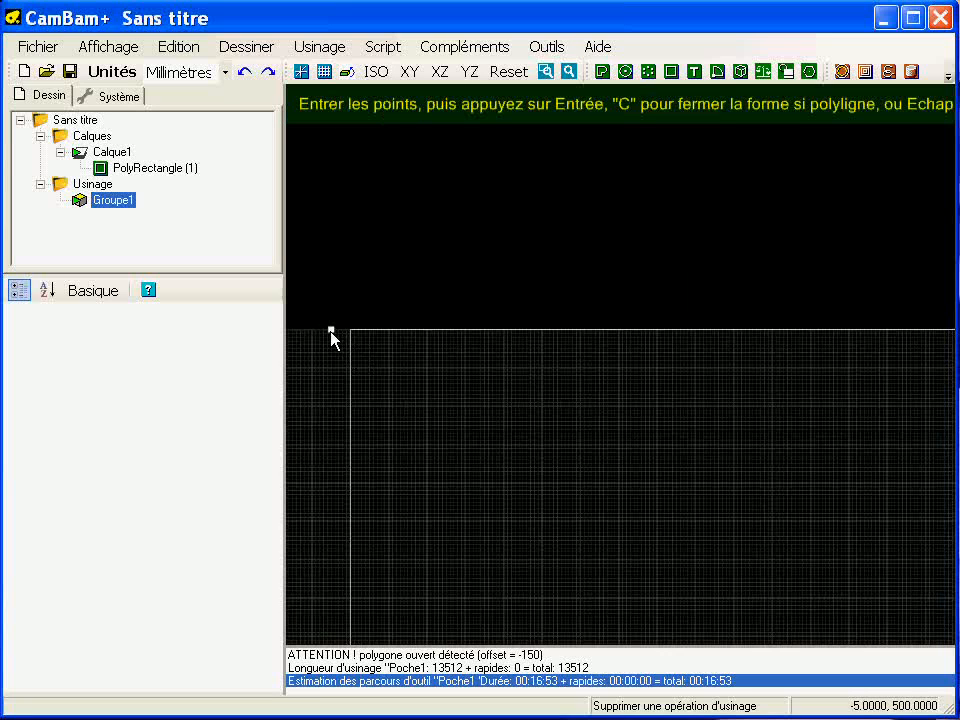
left_click(331, 329)
scroll(829, 371, "down", 4)
scroll(884, 375, "up", 1)
scroll(940, 365, "down", 4)
scroll(632, 392, "up", 2)
scroll(634, 392, "down", 2)
scroll(945, 430, "up", 2)
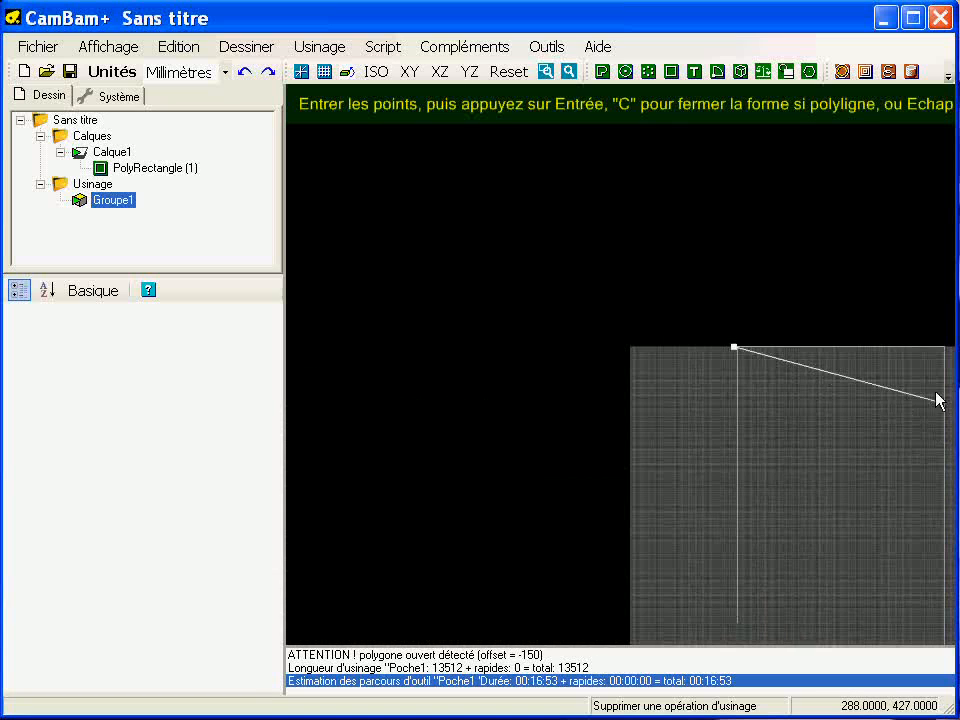
scroll(949, 348, "up", 5)
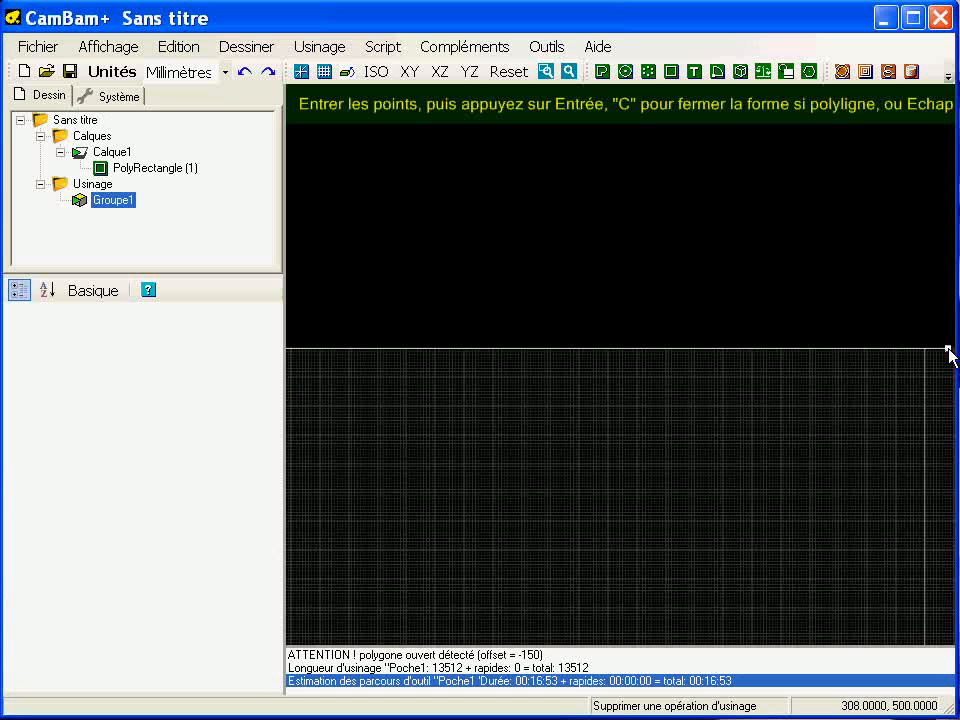
left_click(948, 348)
key("Return")
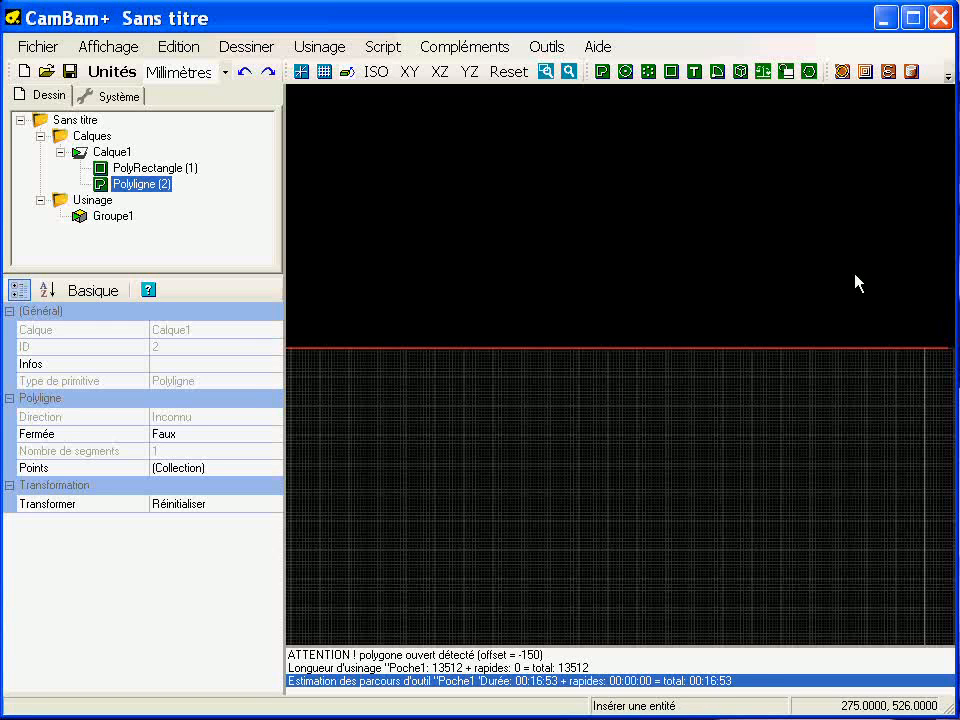
scroll(770, 284, "down", 2)
scroll(770, 276, "down", 2)
middle_click_drag(648, 414, 591, 255)
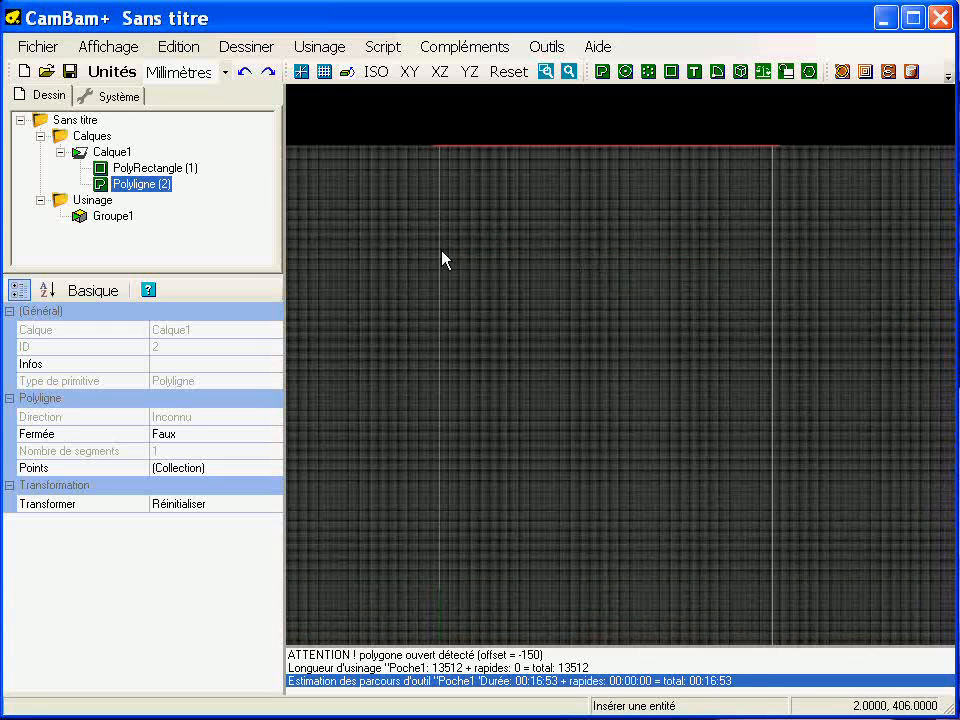
left_click(324, 72)
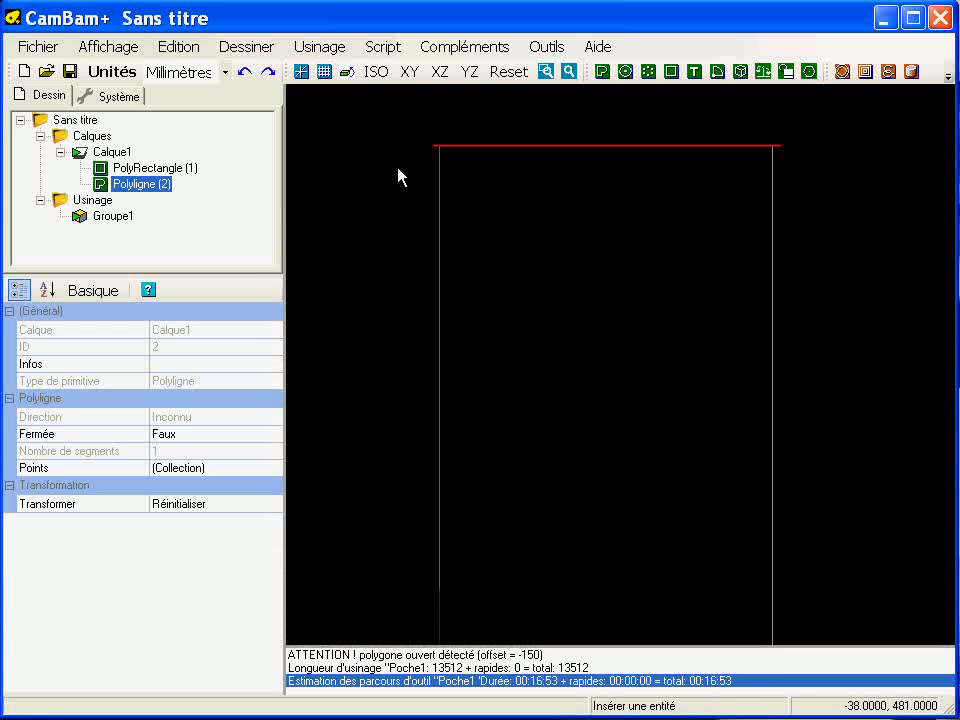
Step: Create a contour operation on the polyline and set its tool diameter to 30
left_click(842, 74)
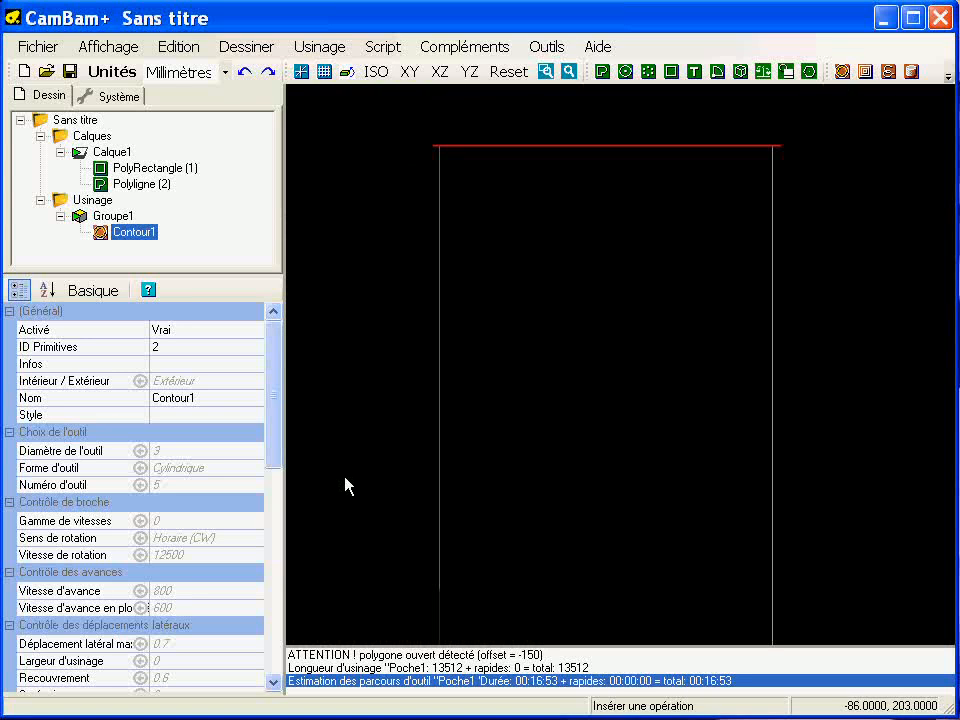
left_click(206, 450)
type("30")
key("Return")
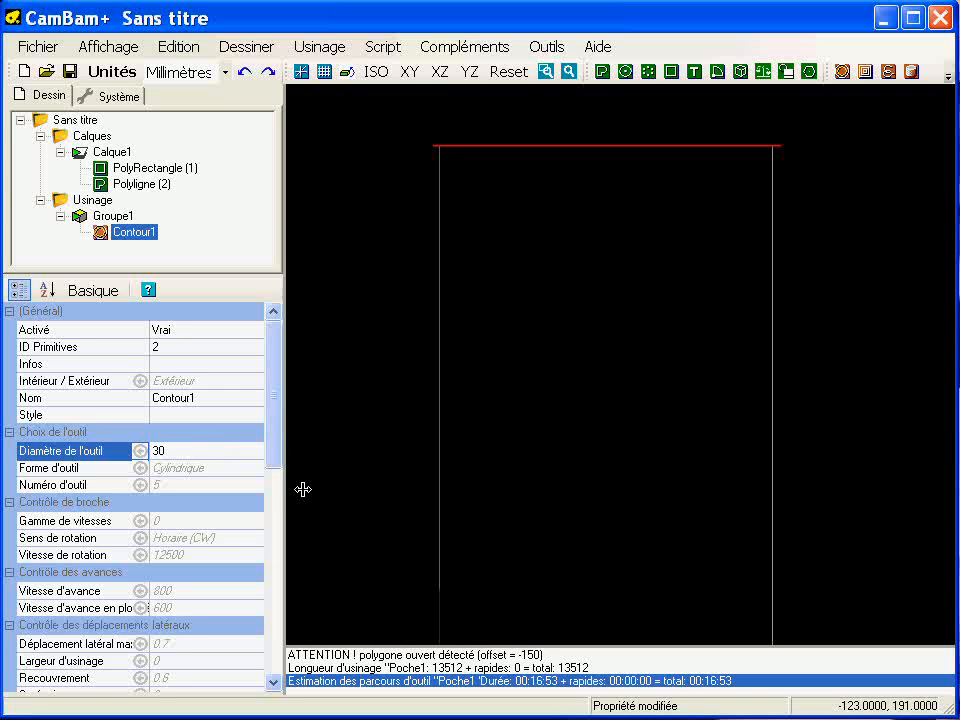
Step: Set the contour's final depth (Profondeur finale) to -0.25 and generate its toolpath
left_click_drag(276, 446, 274, 545)
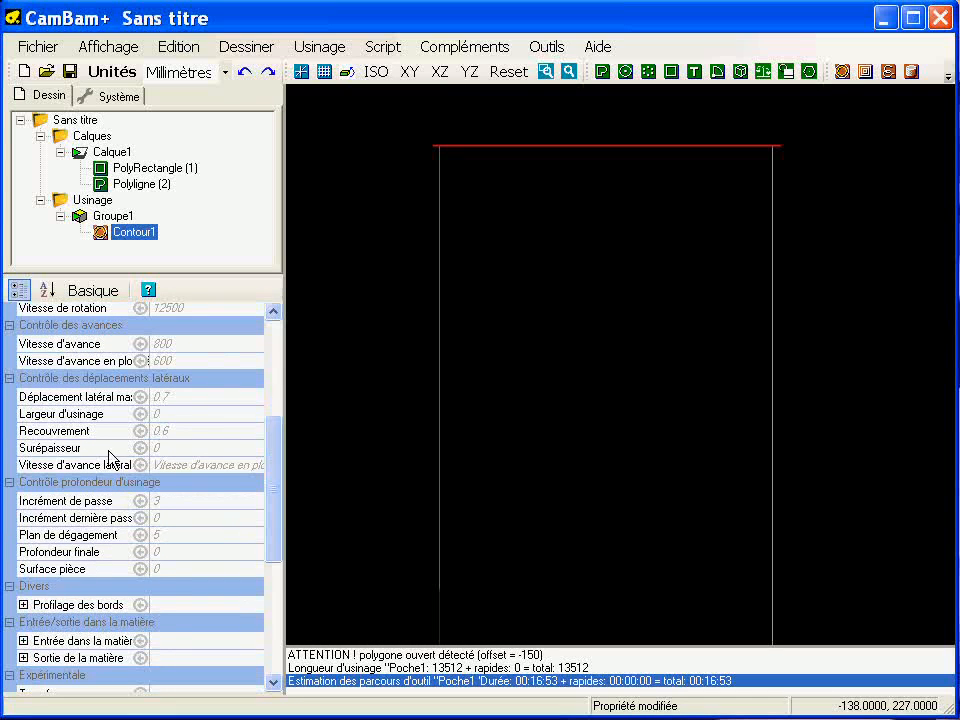
left_click(189, 561)
key("BackSpace")
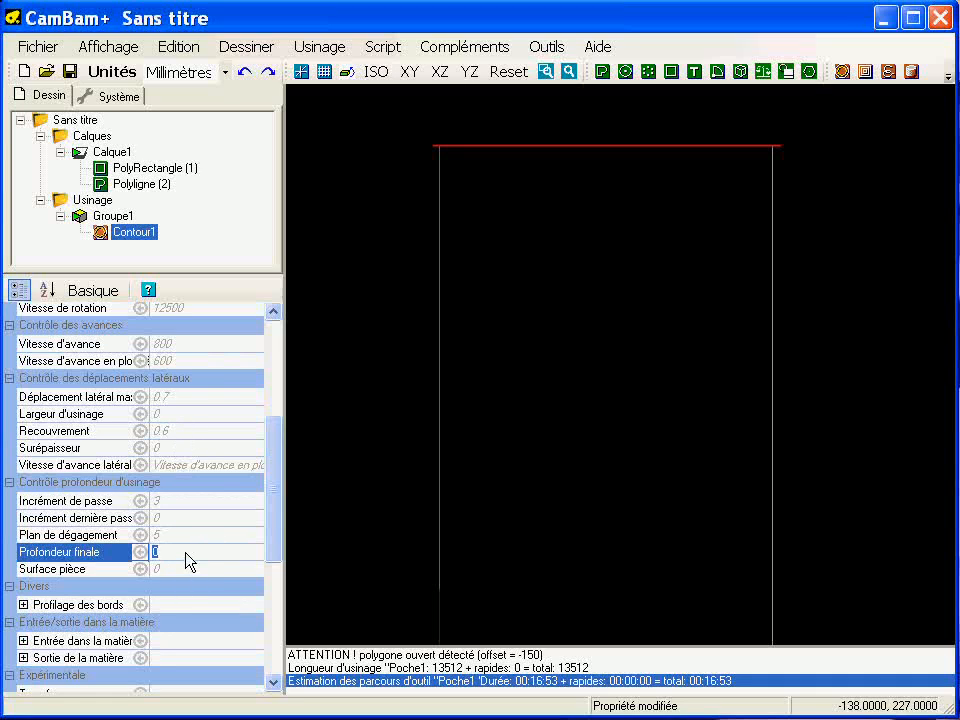
type("-.25")
key("Return")
right_click(150, 234)
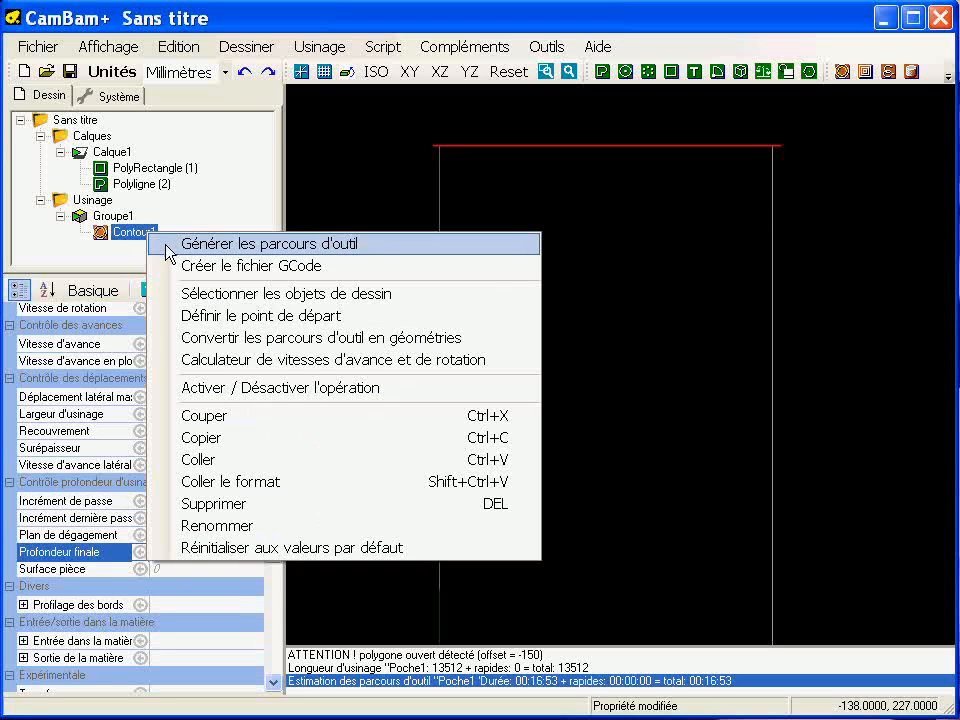
left_click(160, 244)
mouse_move(490, 184)
middle_mouse_down()
mouse_move(498, 263)
mouse_move(484, 328)
middle_mouse_up()
scroll(498, 323, "up", 1)
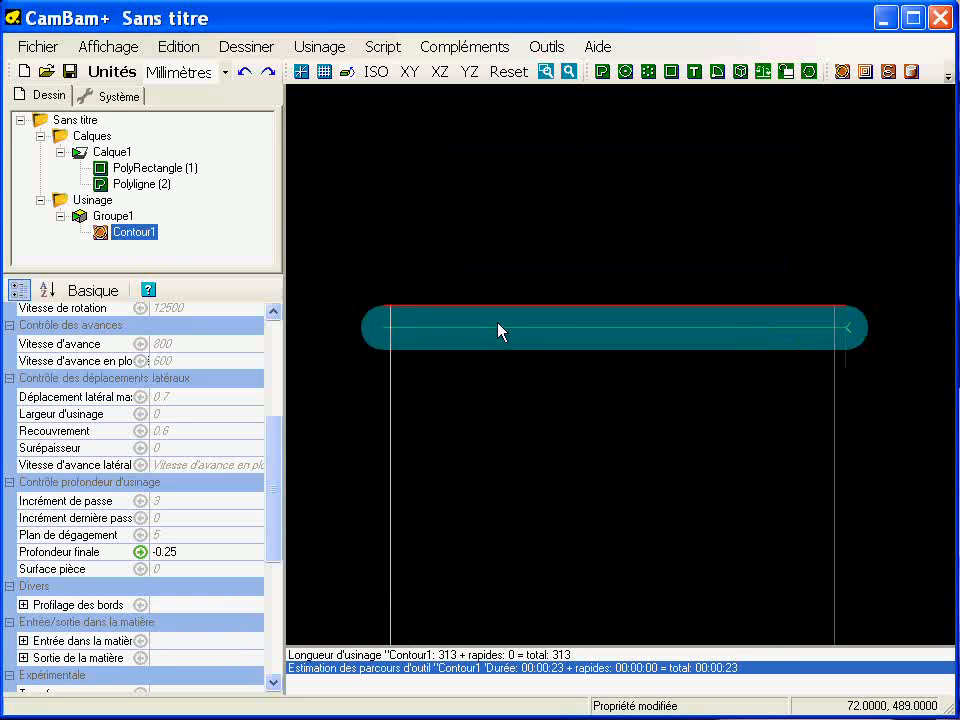
Step: Set the contour's machining side (Intérieur / Extérieur) to Intérieur and regenerate the toolpaths
left_click_drag(270, 439, 280, 370)
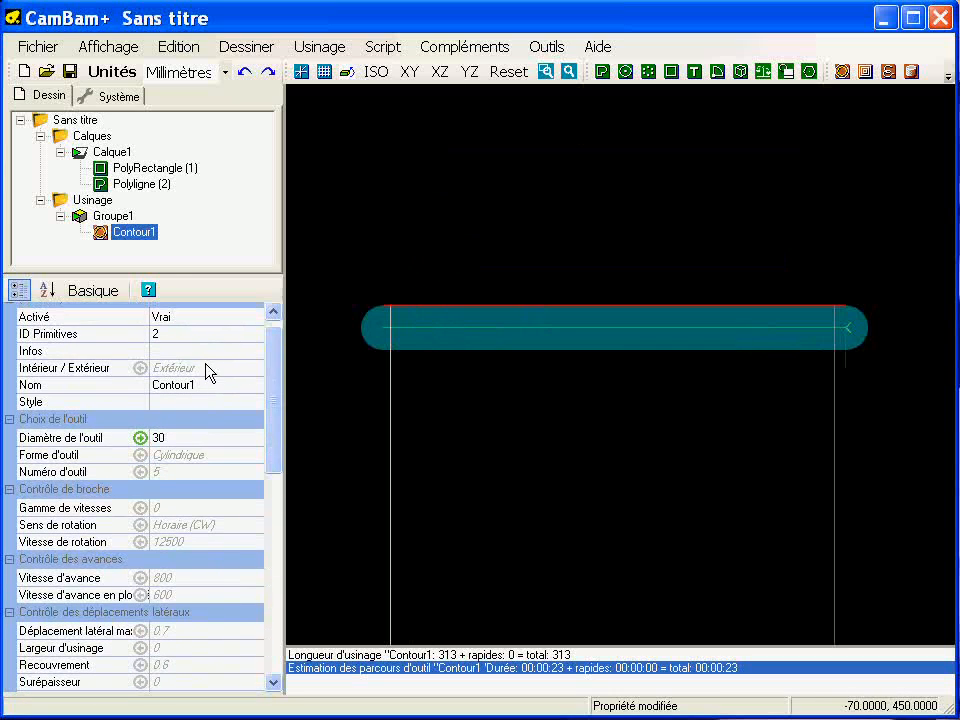
left_click(208, 366)
left_click(253, 368)
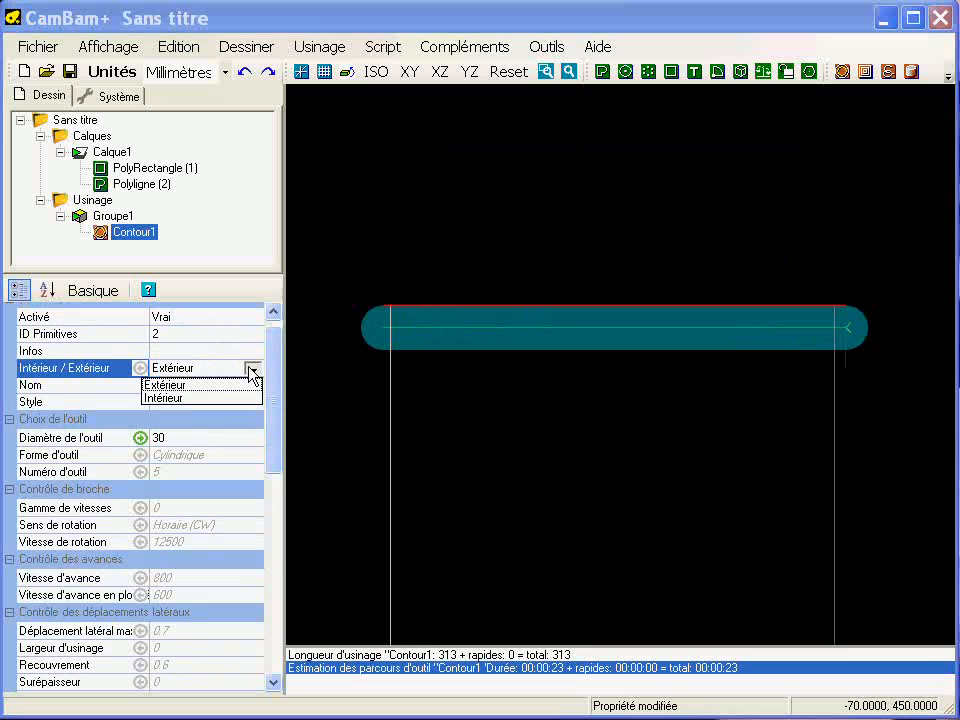
left_click(200, 398)
right_click(128, 216)
left_click(175, 237)
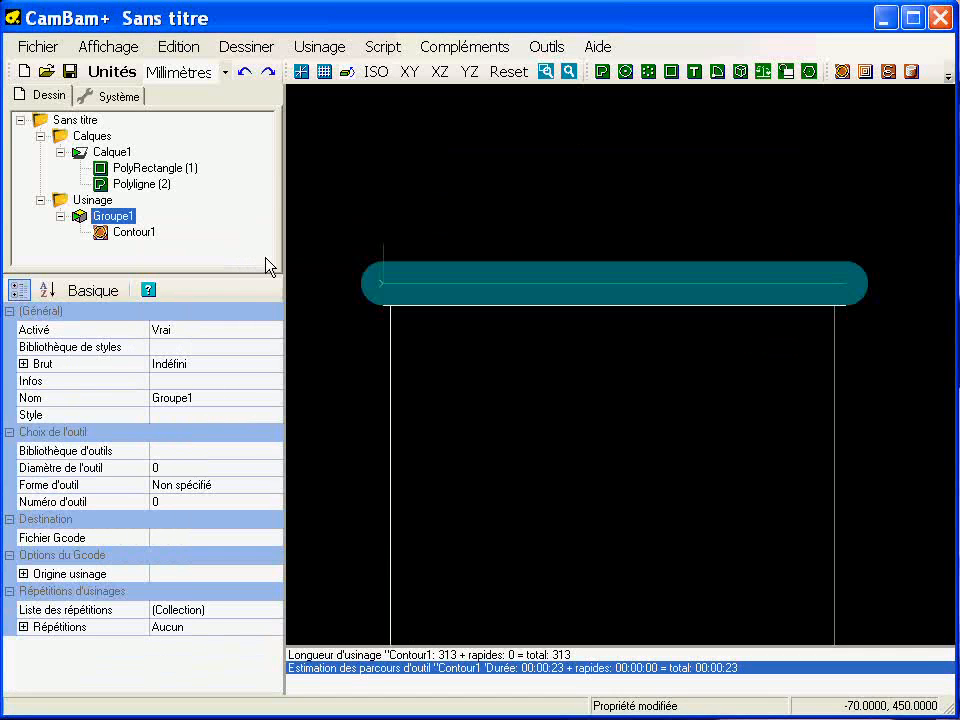
Step: Set the contour's machining side (Intérieur / Extérieur) to Extérieur and regenerate its toolpath
left_click(211, 365)
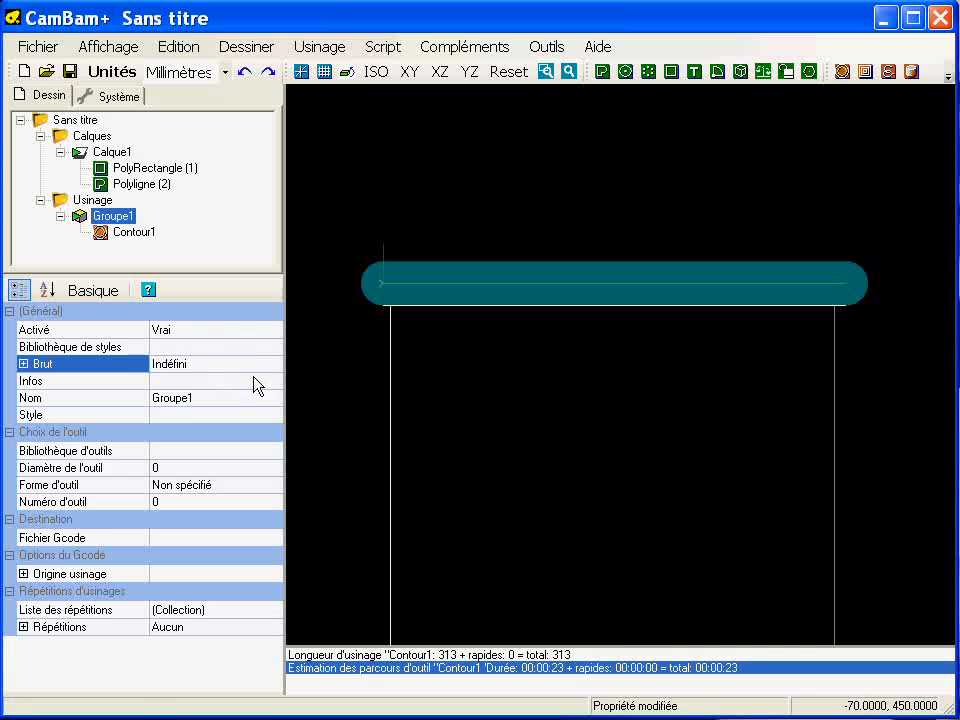
left_click(134, 232)
left_click(241, 382)
left_click(255, 381)
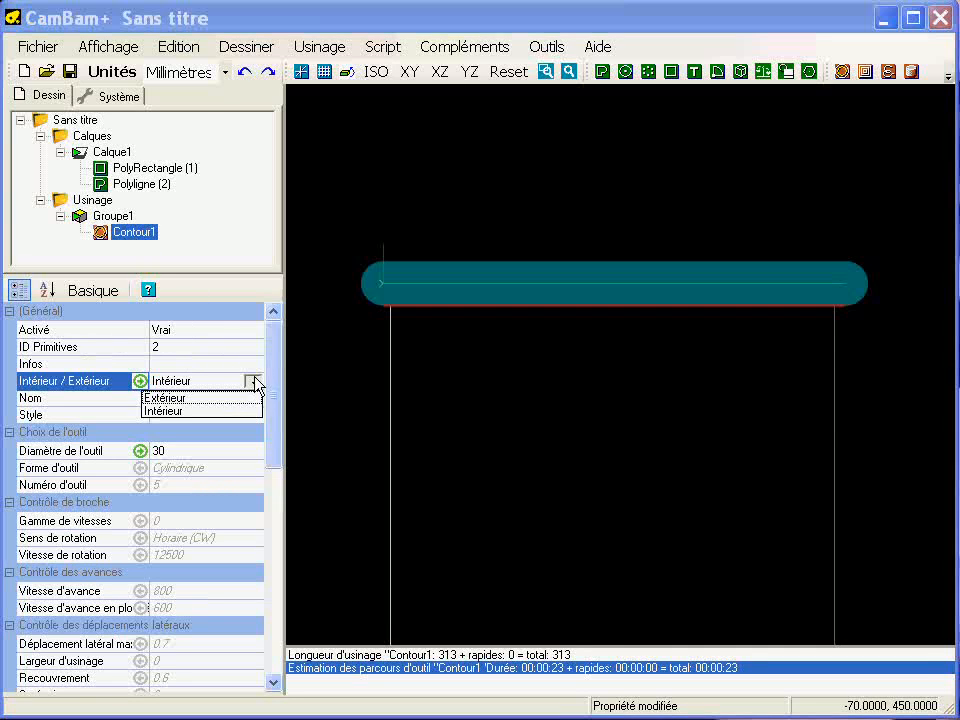
left_click(175, 398)
right_click(143, 235)
left_click(168, 248)
scroll(407, 272, "down", 3)
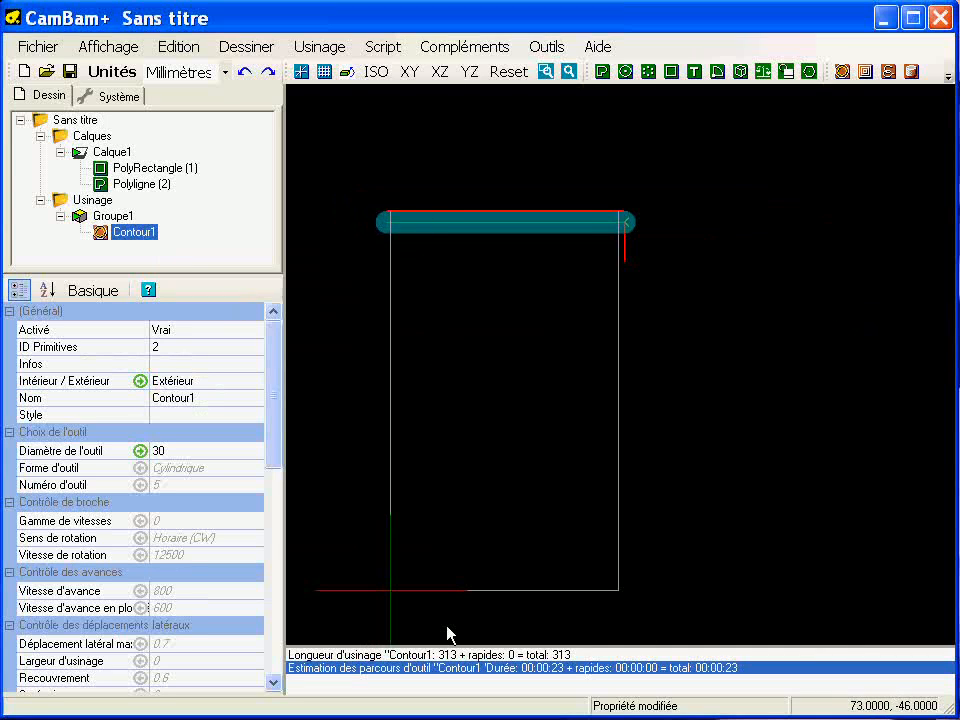
Step: Set the contour's cut width (Largeur d'usinage) to 500, regenerate its toolpaths and inspect the parallel passes in 3D
middle_click_drag(481, 435, 484, 404)
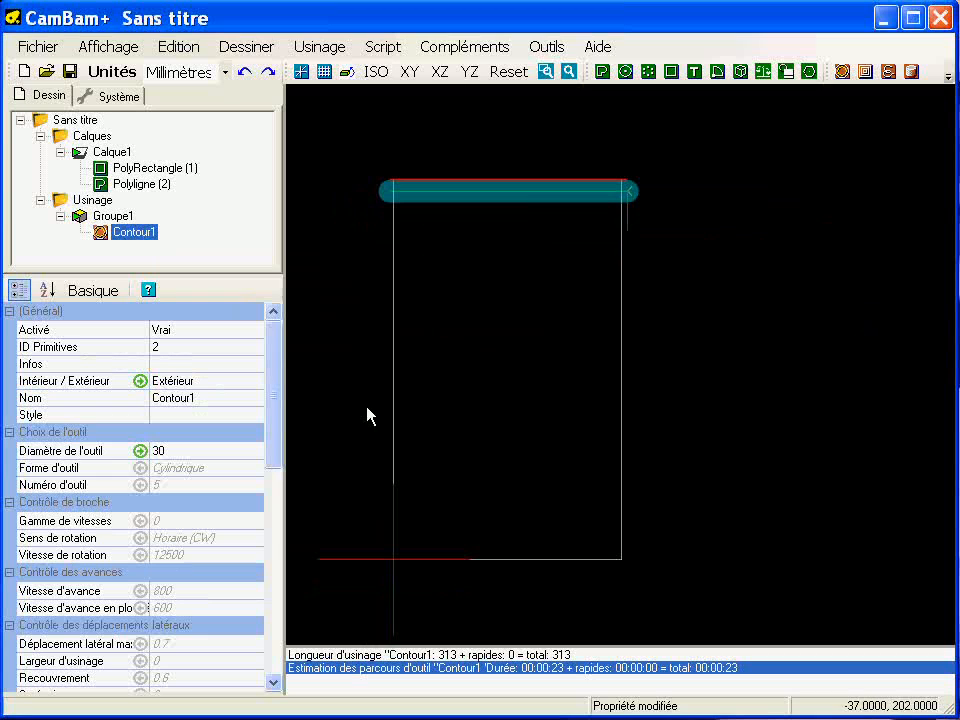
left_click_drag(277, 375, 278, 460)
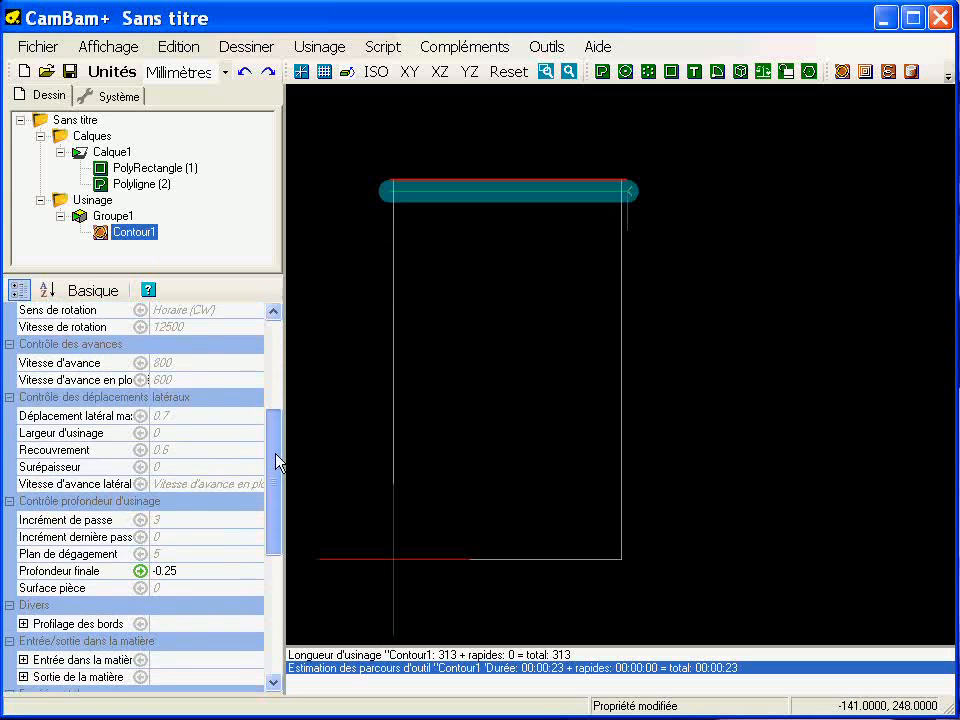
left_click(182, 440)
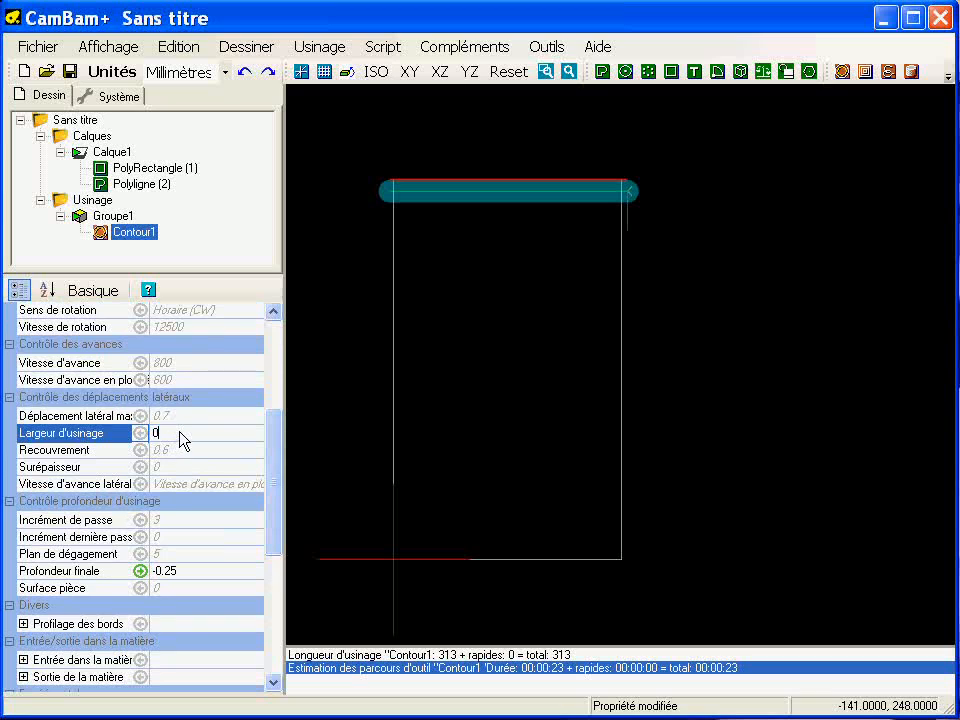
key("Return")
right_click(152, 236)
left_click(172, 242)
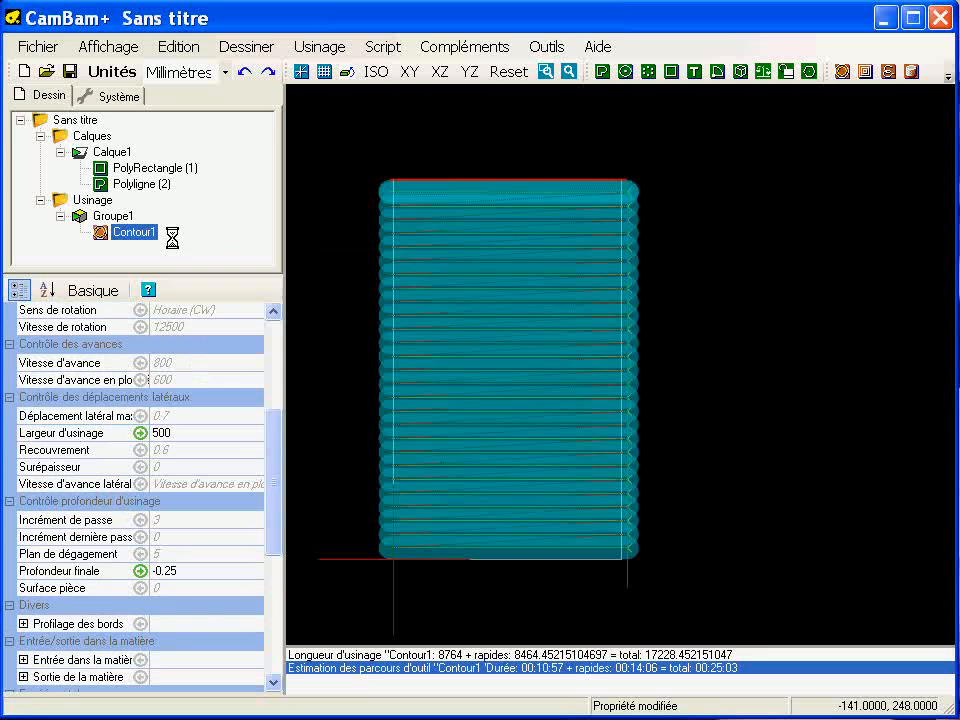
left_click_drag(489, 559, 508, 366, "alt")
middle_click_drag(505, 358, 628, 466)
scroll(582, 398, "up", 3)
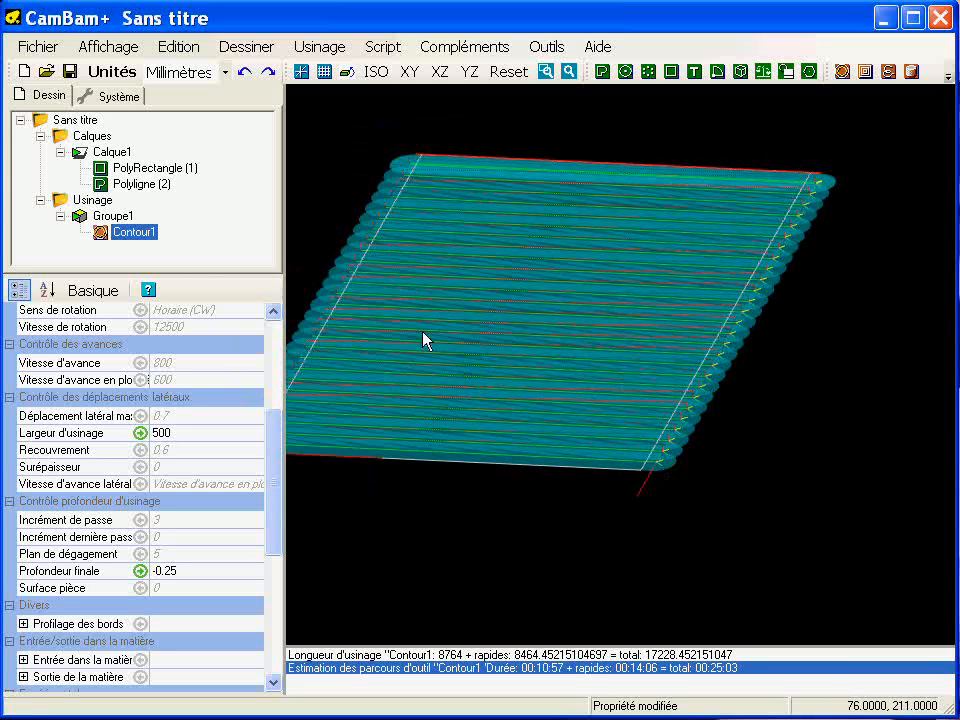
Step: Set the contour's machining direction (Sens d'usinage) to Mixte, regenerate its toolpath and view the passes from above
left_click_drag(274, 484, 279, 624)
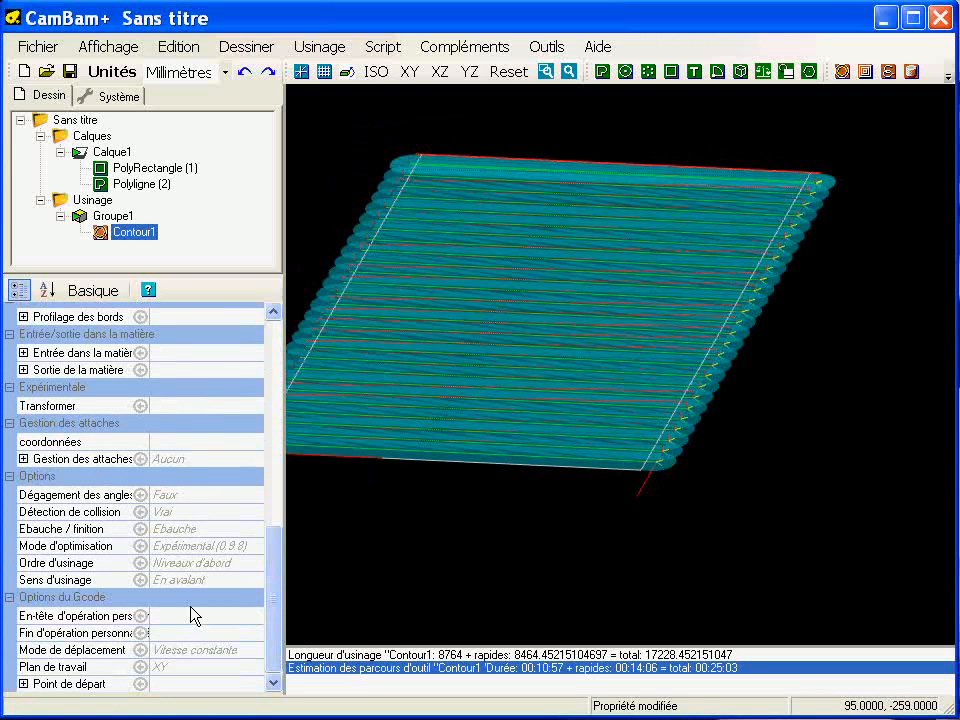
left_click(246, 584)
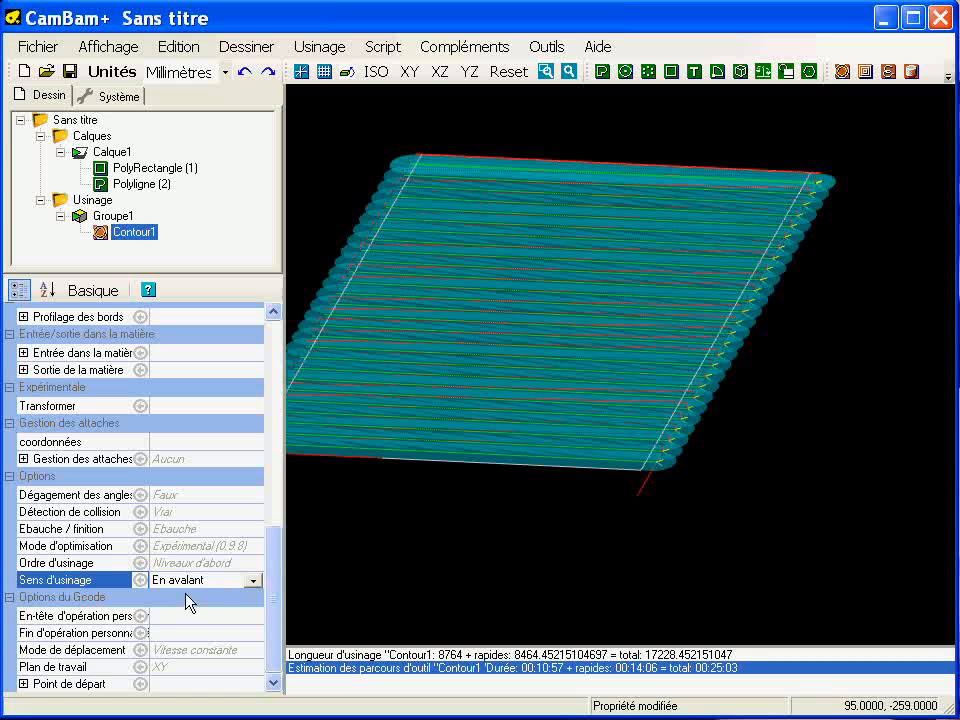
left_click(254, 582)
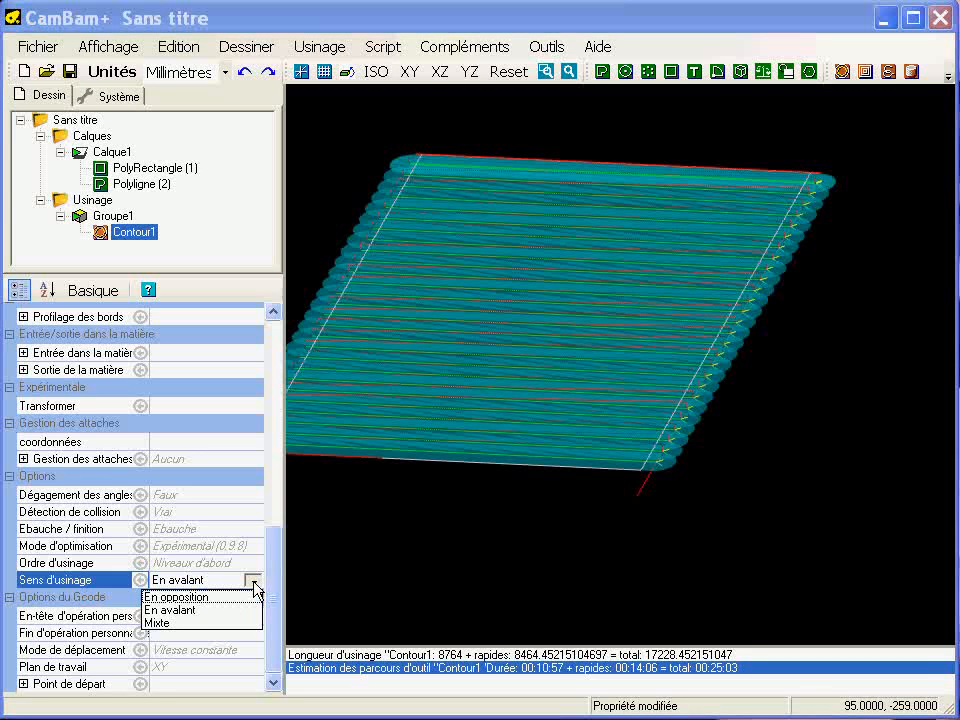
left_click(160, 624)
right_click(152, 233)
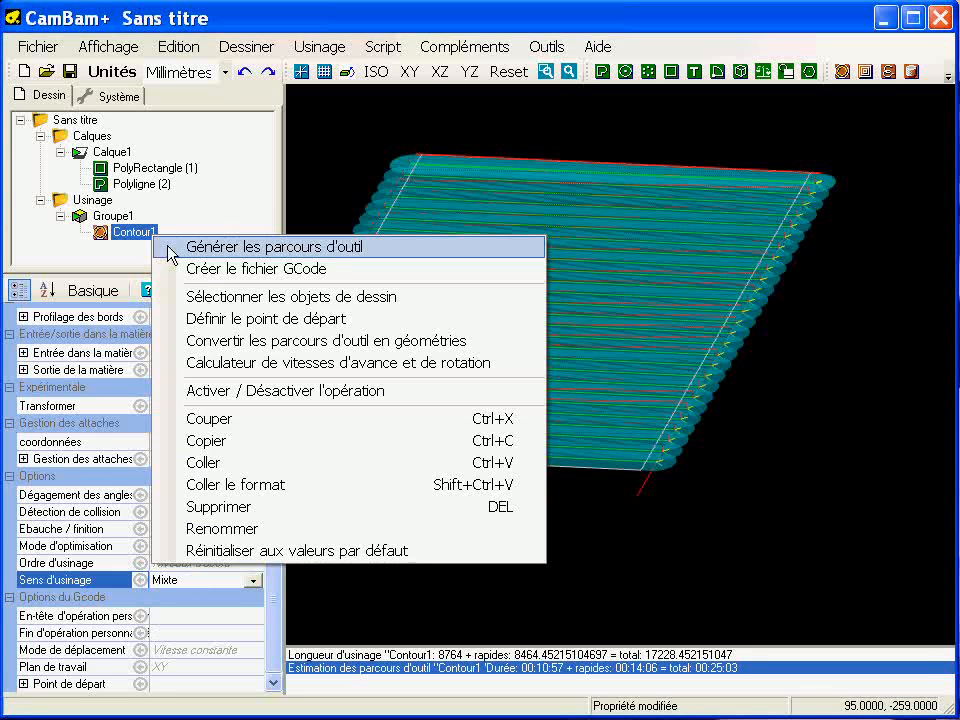
left_click(170, 247)
left_click_drag(399, 358, 565, 403, "alt")
scroll(563, 395, "down", 2)
middle_click_drag(563, 395, 503, 398)
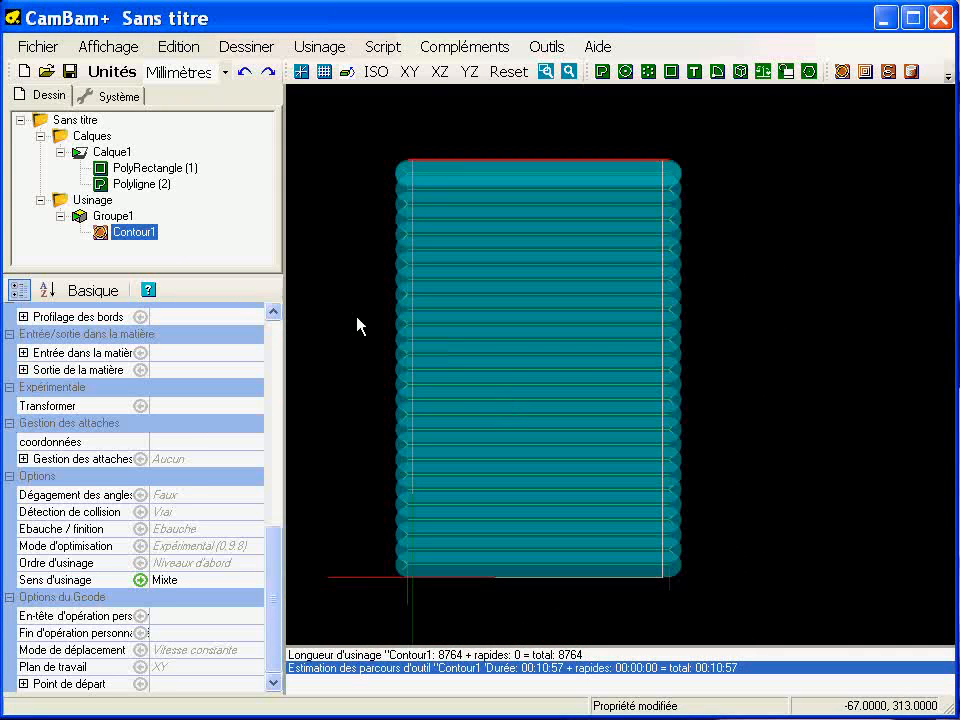
Step: Deselect the contour and enlarge the message area to read the machining length and time estimate
left_click(332, 302)
middle_click_drag(476, 324, 441, 326)
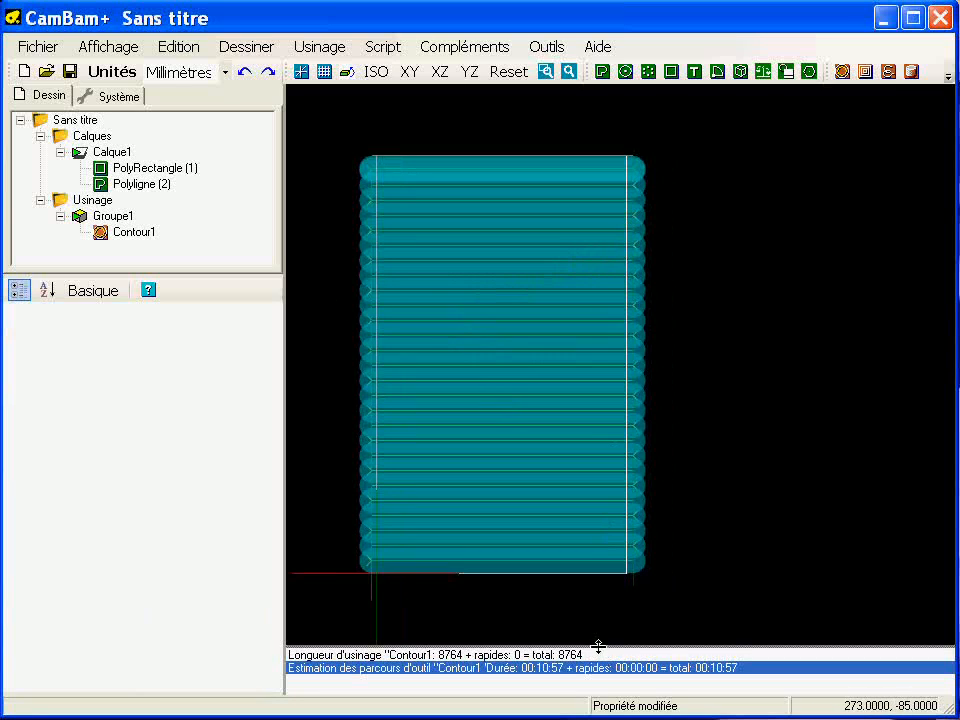
left_click_drag(600, 645, 594, 568)
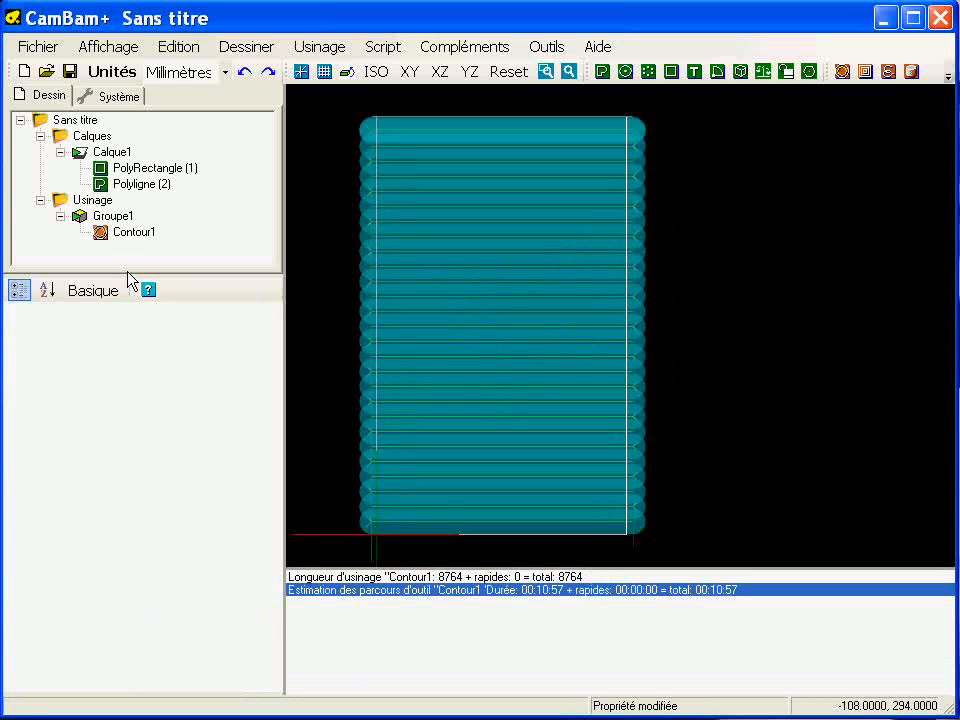
Step: Set the stock (Brut) dimensions of the machining folder (Usinage) to 300,500,20 and check the block in 3D
left_click(90, 200)
left_click(23, 346)
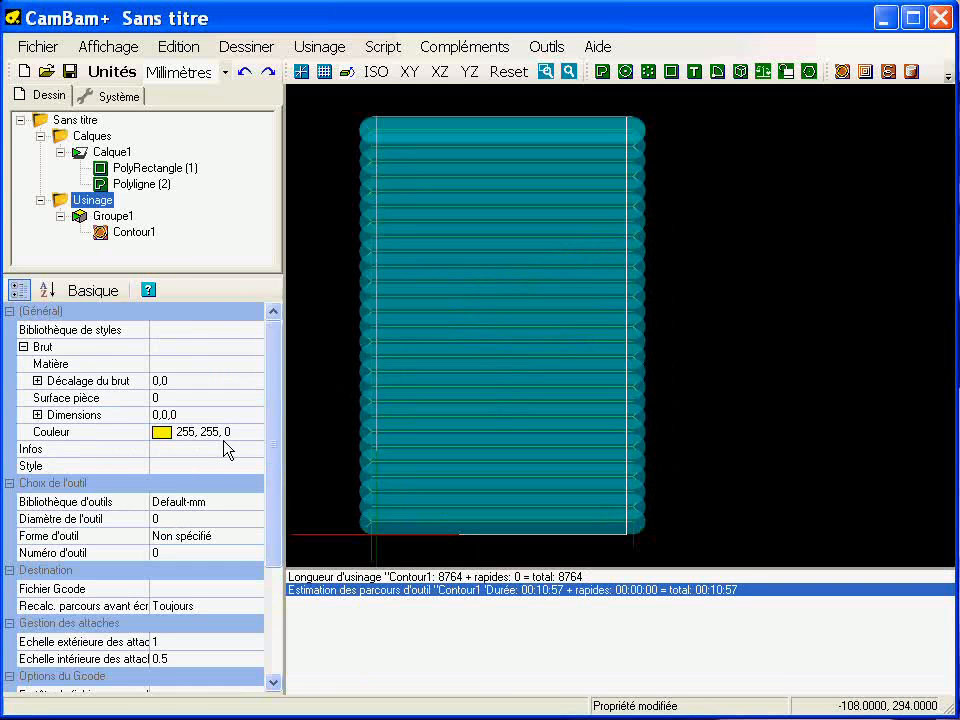
left_click(218, 416)
type("3")
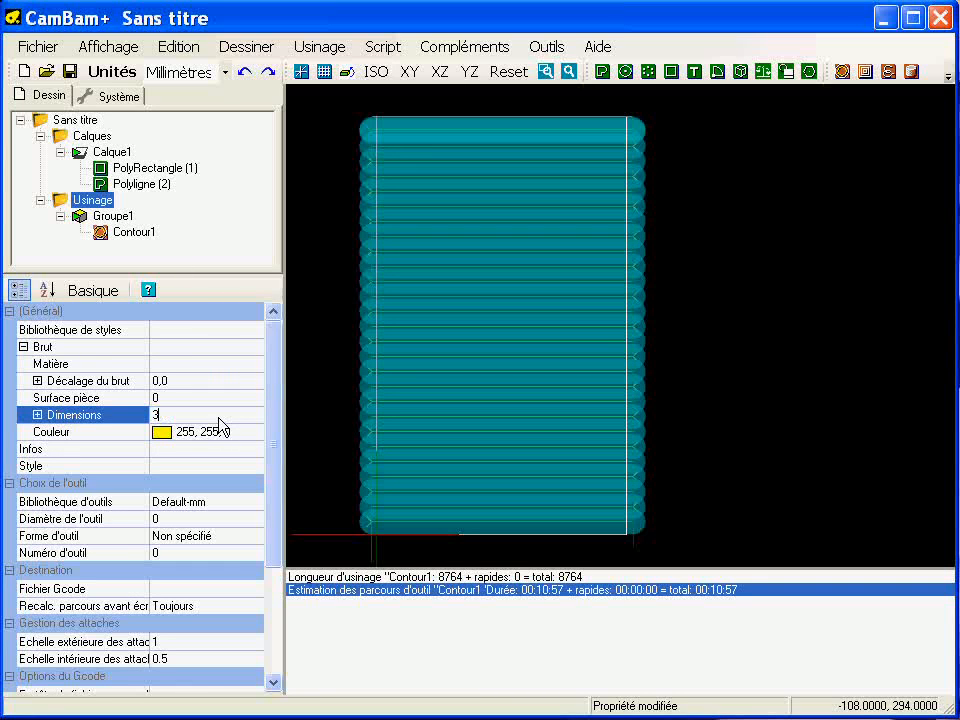
type("00,500")
key("Return")
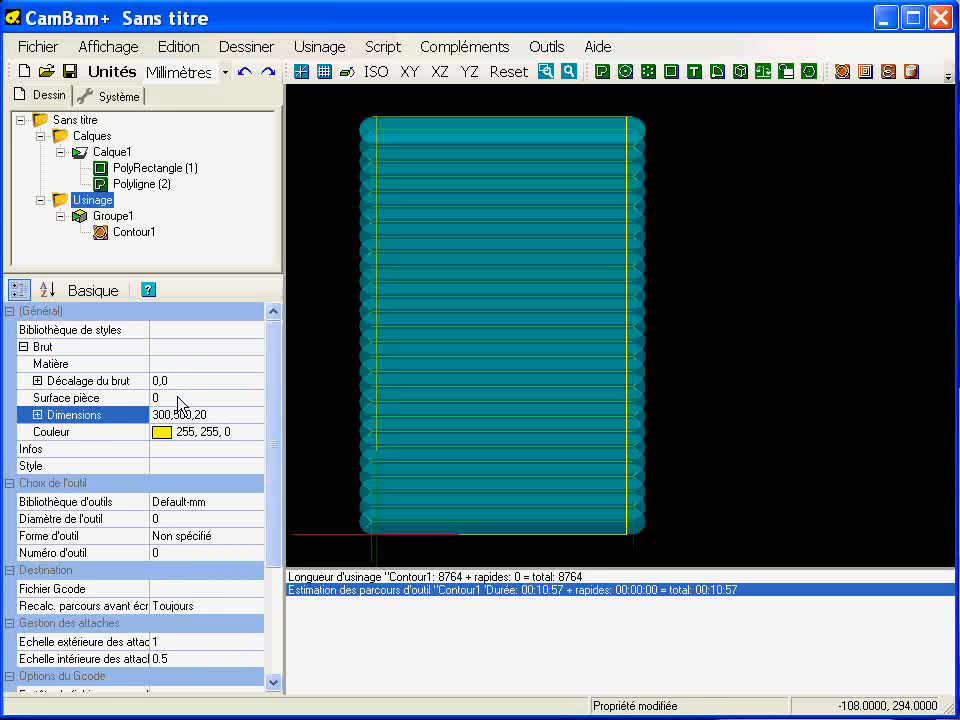
left_click(178, 398)
left_click(184, 381)
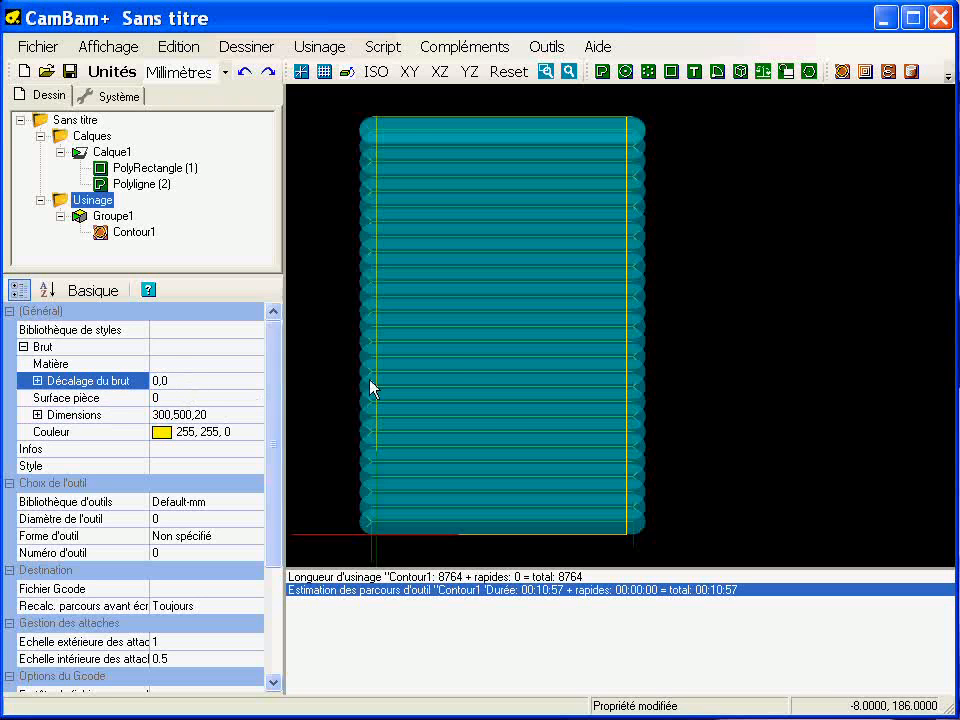
left_click_drag(500, 423, 612, 361, "alt")
scroll(619, 351, "up", 3)
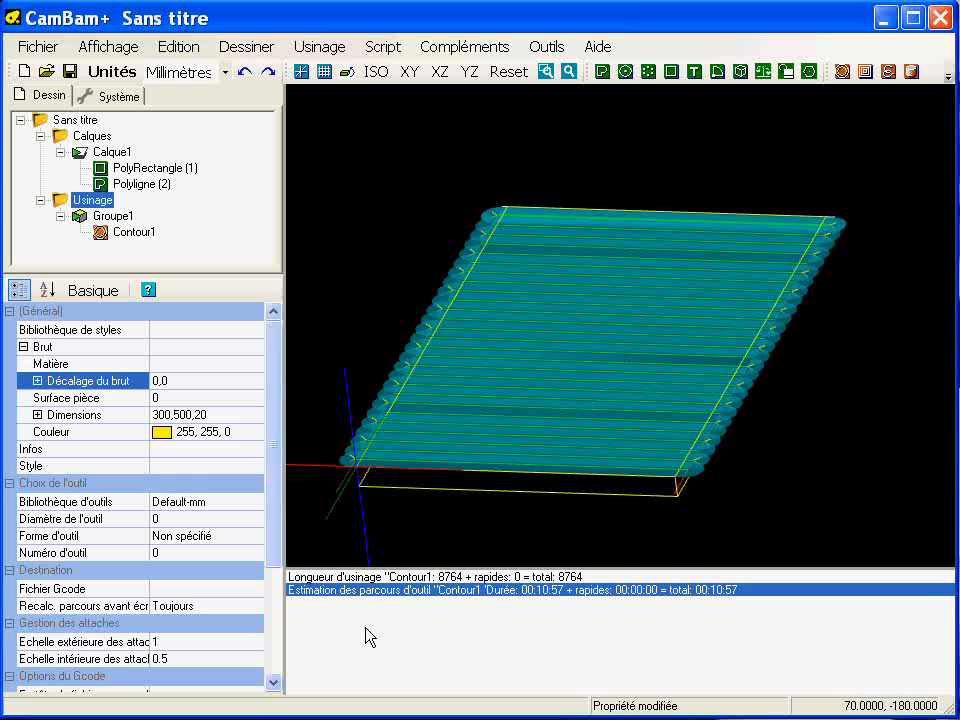
Step: Create and save the GCode file for the whole machining folder (Usinage)
scroll(275, 668, "down", 3)
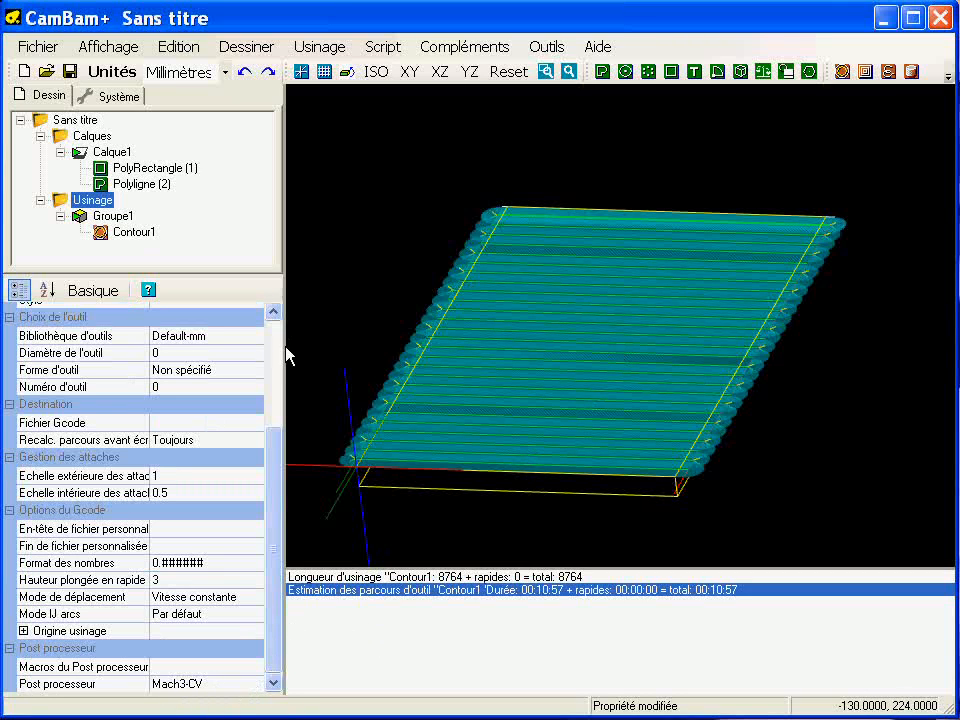
scroll(280, 345, "up", 3)
right_click(89, 199)
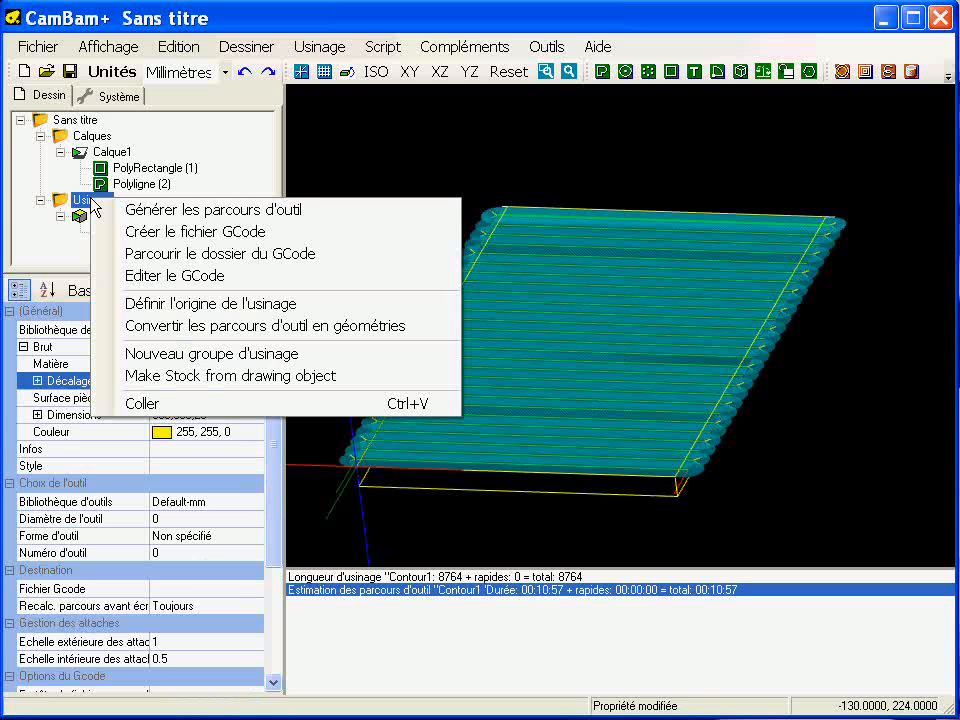
left_click(150, 233)
left_click(418, 236)
left_click(893, 431)
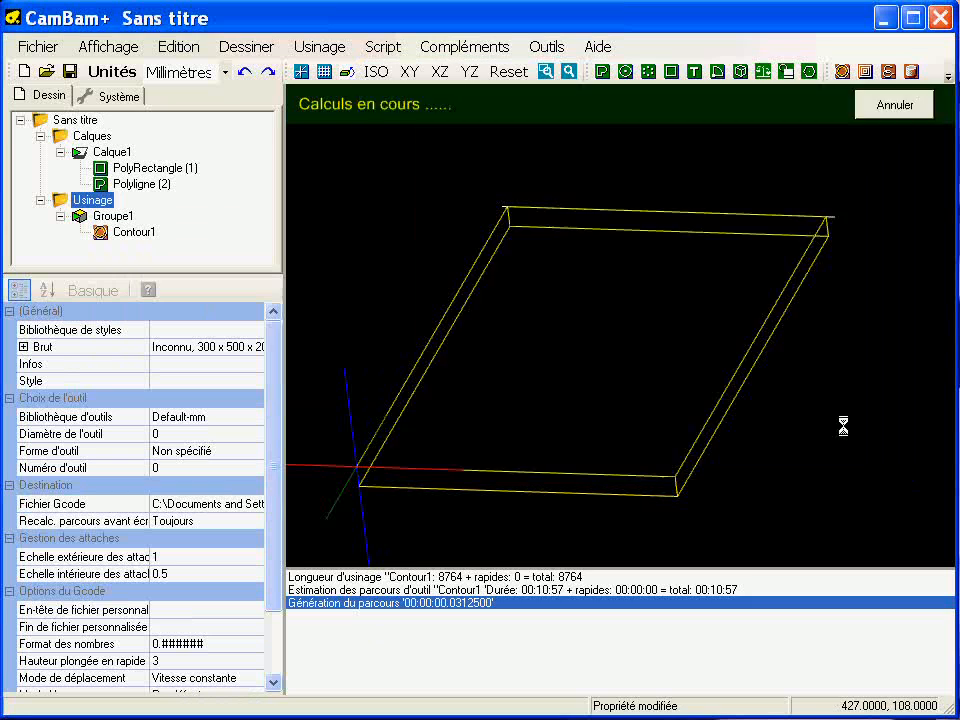
Step: Launch the machining simulation in CutViewer and reposition its window so the GCode listing is in view
left_click(547, 46)
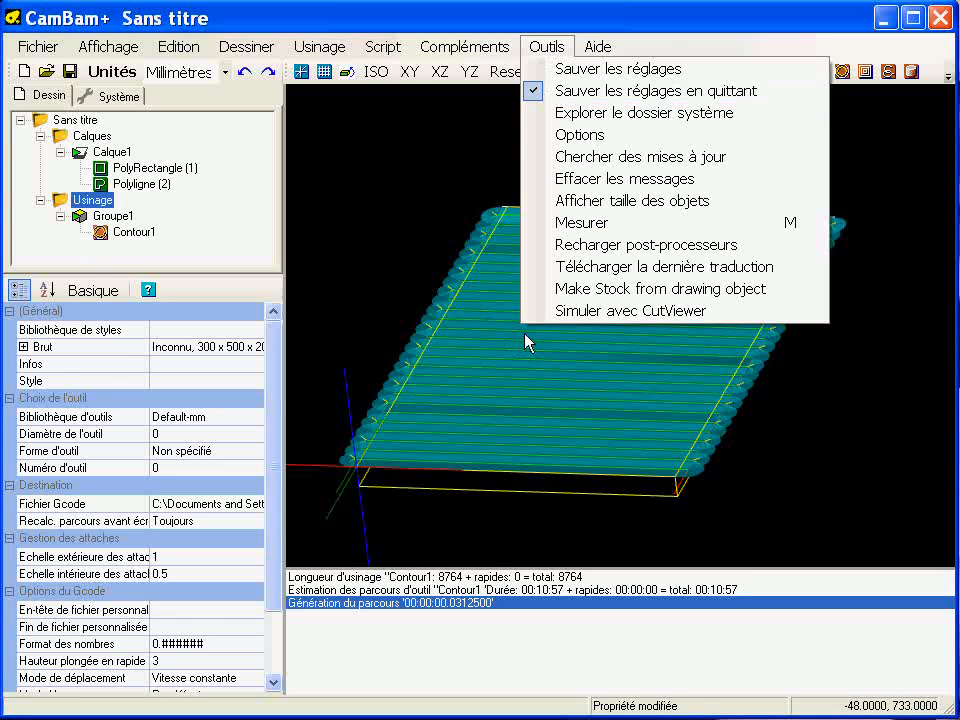
left_click(574, 318)
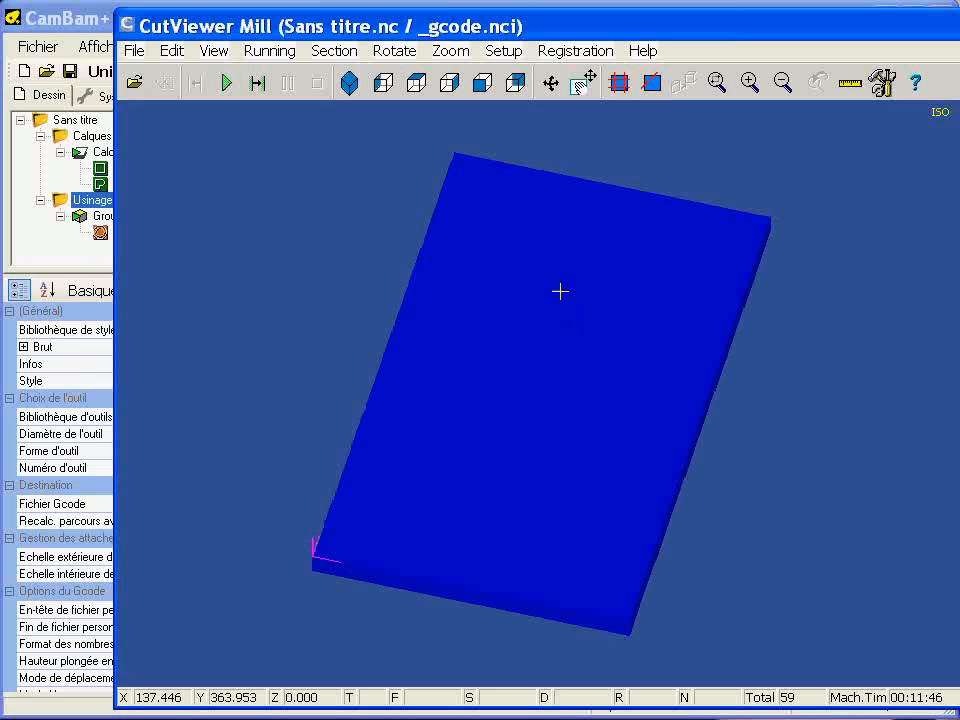
left_click_drag(502, 33, 405, 35)
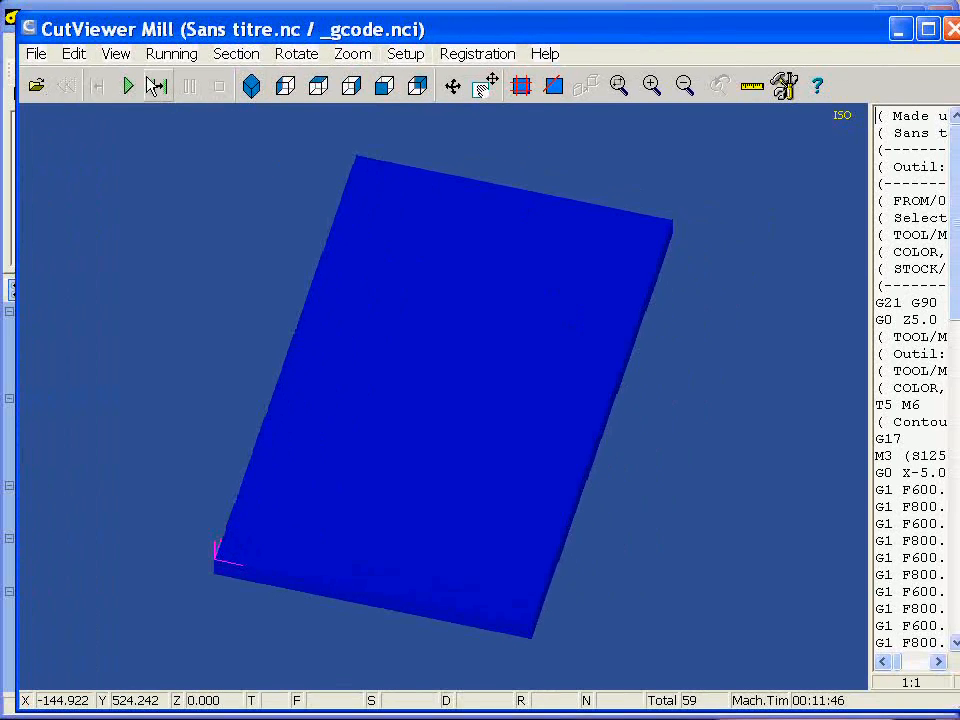
Step: Run the surfacing simulation forward move by move to the end of the toolpath and dismiss the end notice
left_click(158, 87)
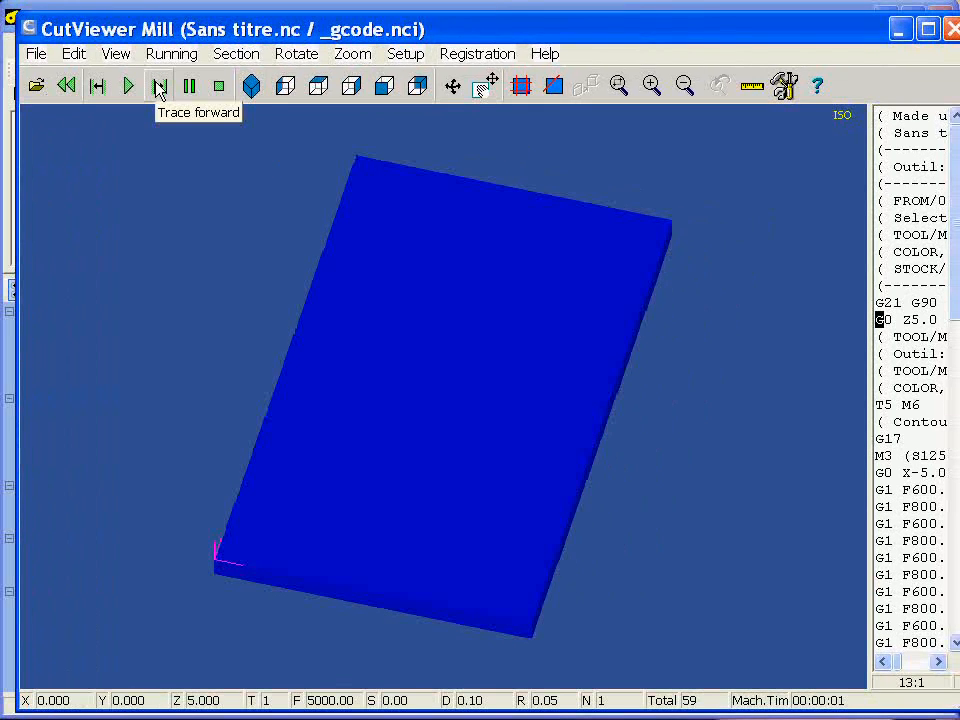
left_click(158, 87)
left_click(158, 87)
left_click(158, 87)
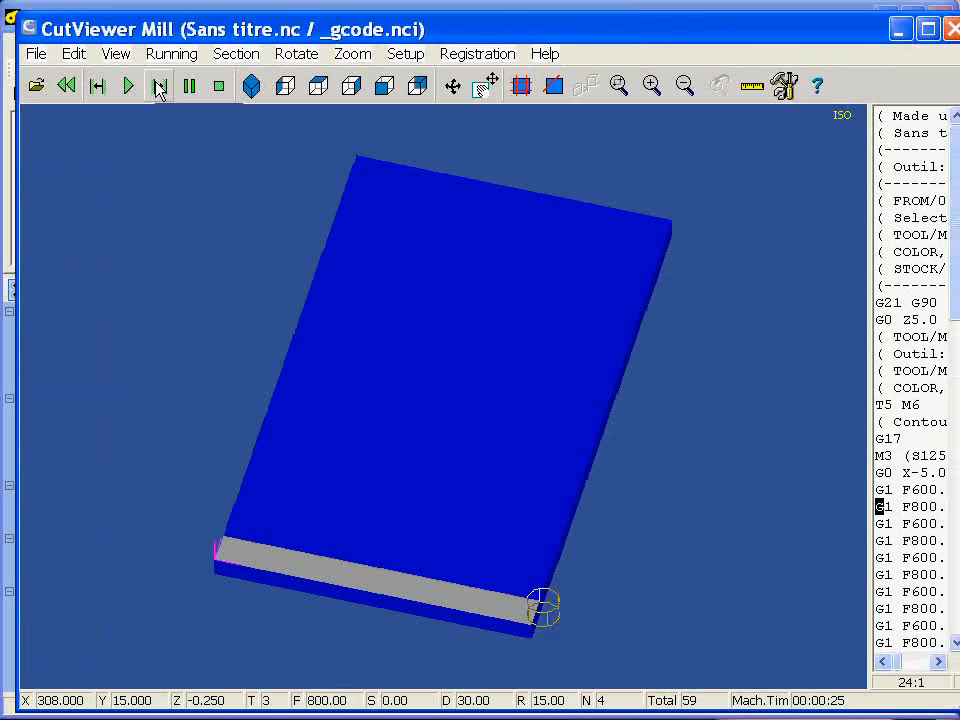
left_click(158, 87)
left_click(158, 87)
left_click(158, 87)
left_click(158, 90)
left_click(158, 90)
left_click(158, 90)
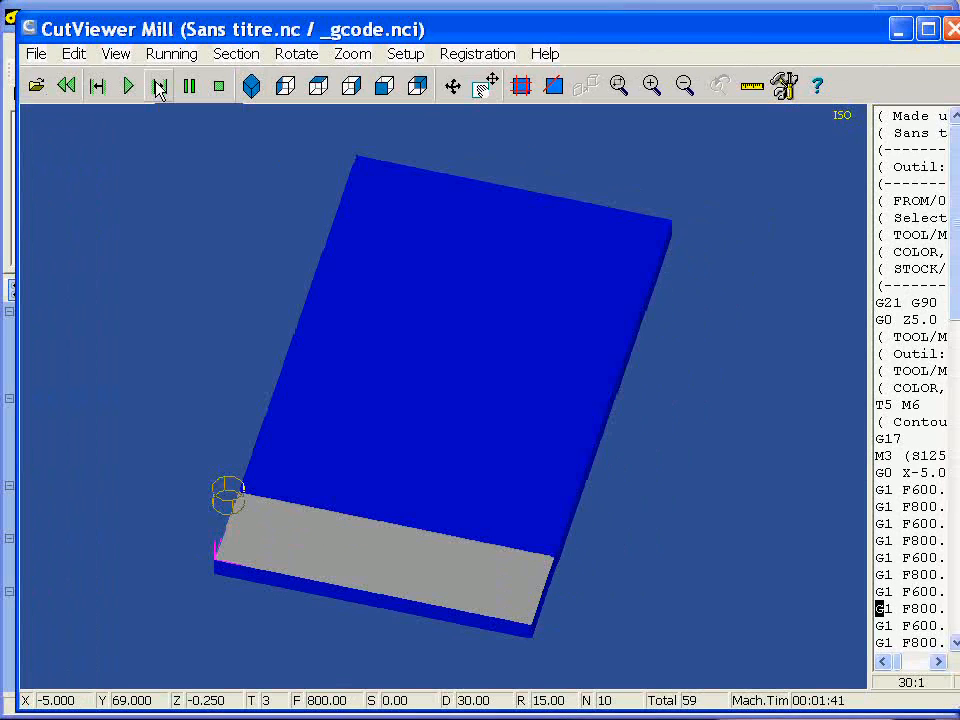
left_click(158, 90)
left_click(158, 90)
left_click(158, 90)
left_click(158, 90)
left_click(158, 90)
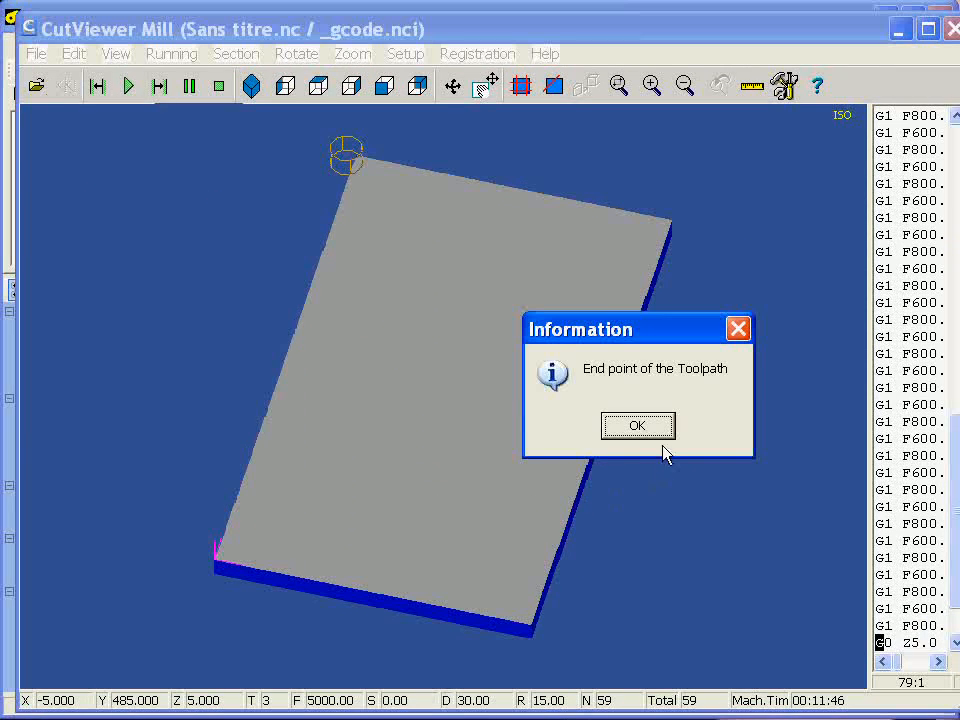
left_click(655, 430)
Step: Rotate the simulated block to inspect the surfaced top face, and close CutViewer to return to CamBam
left_click(452, 88)
left_click_drag(304, 610, 356, 583)
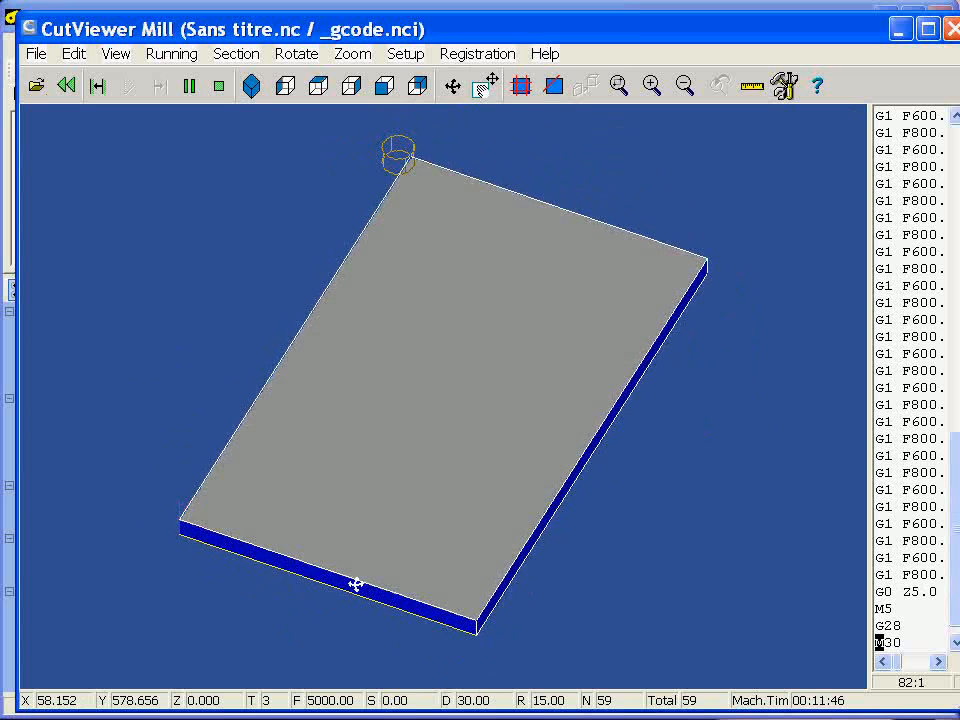
left_click(951, 30)
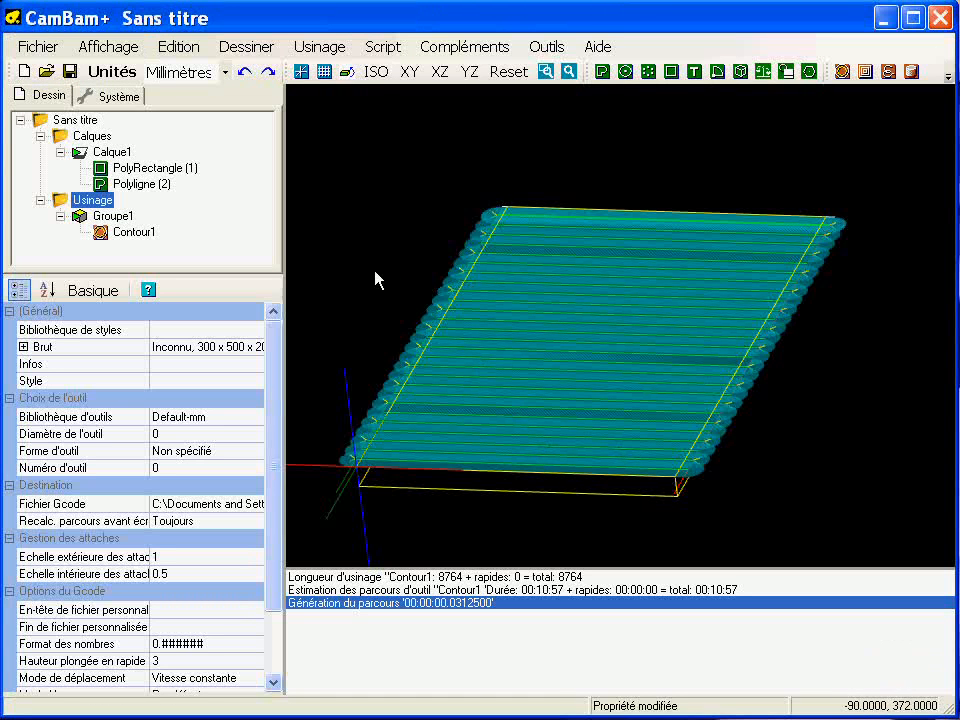